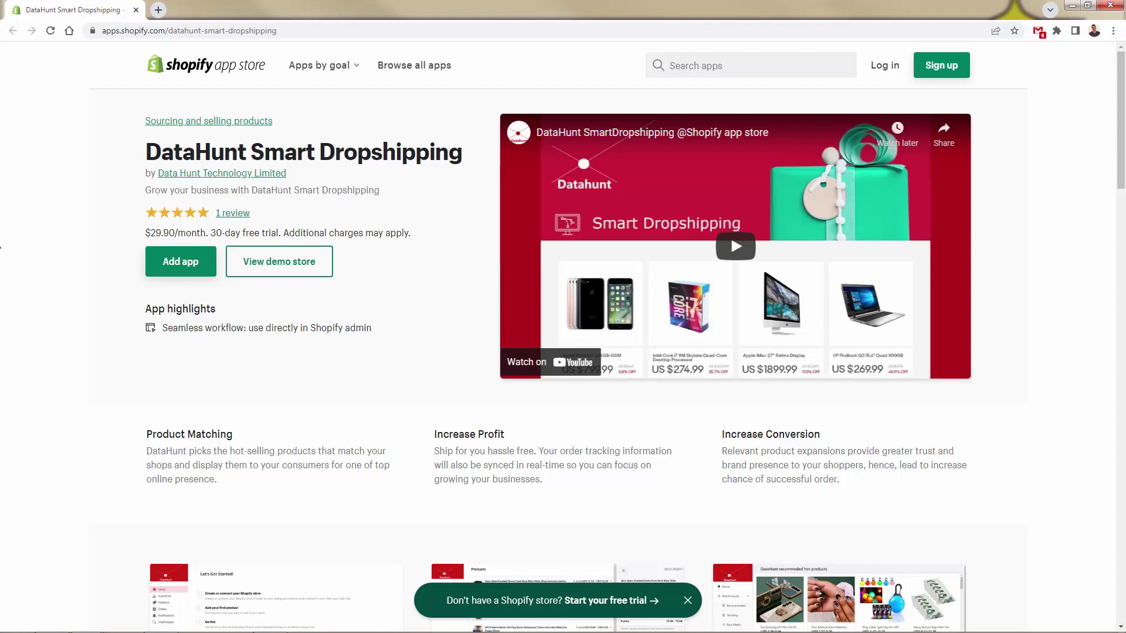
Read the DataHunt listing's highlights, including Product Matching, Increase Profit and Seamless workflow
triple_click(201, 446)
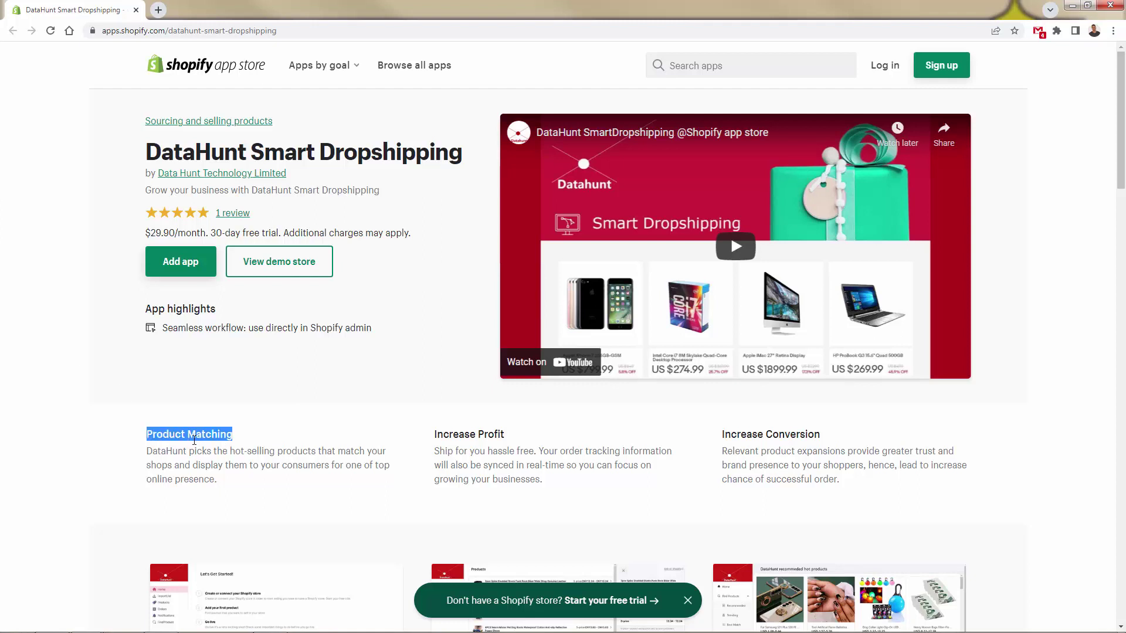
click(180, 464)
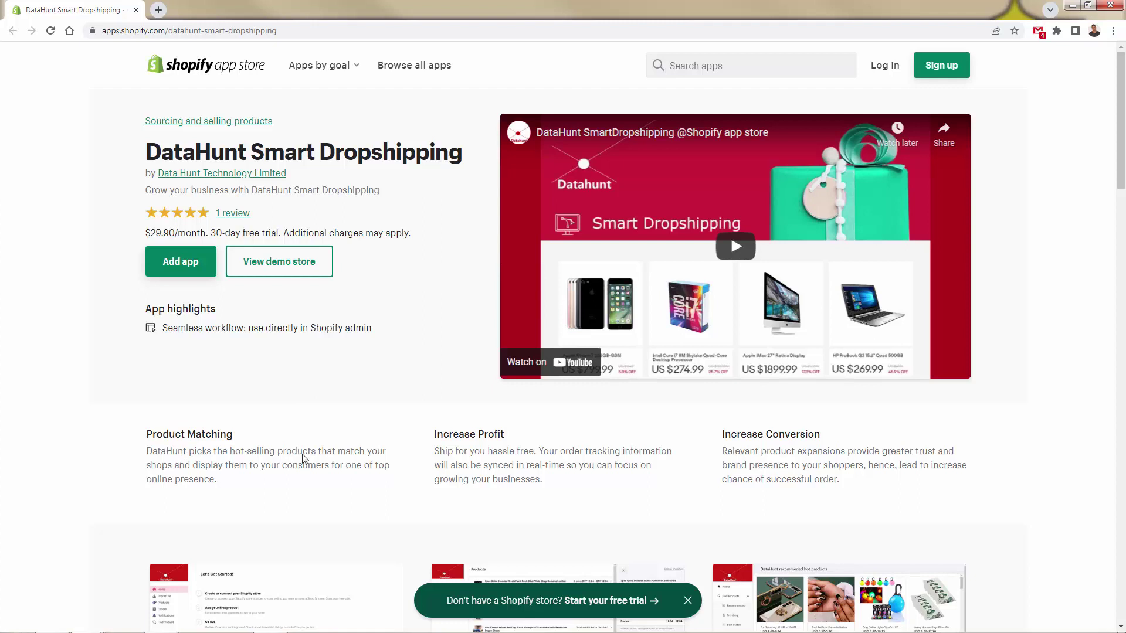
drag(437, 451, 543, 466)
click(547, 467)
scroll(419, 454, down, 1)
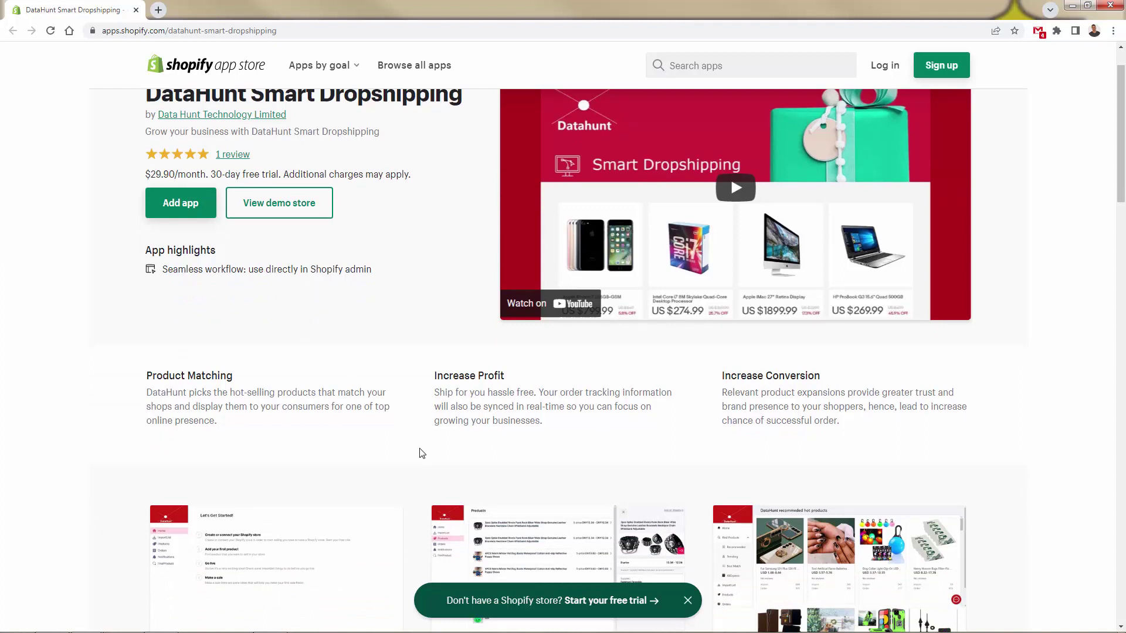
triple_click(223, 269)
click(205, 327)
scroll(225, 311, up, 1)
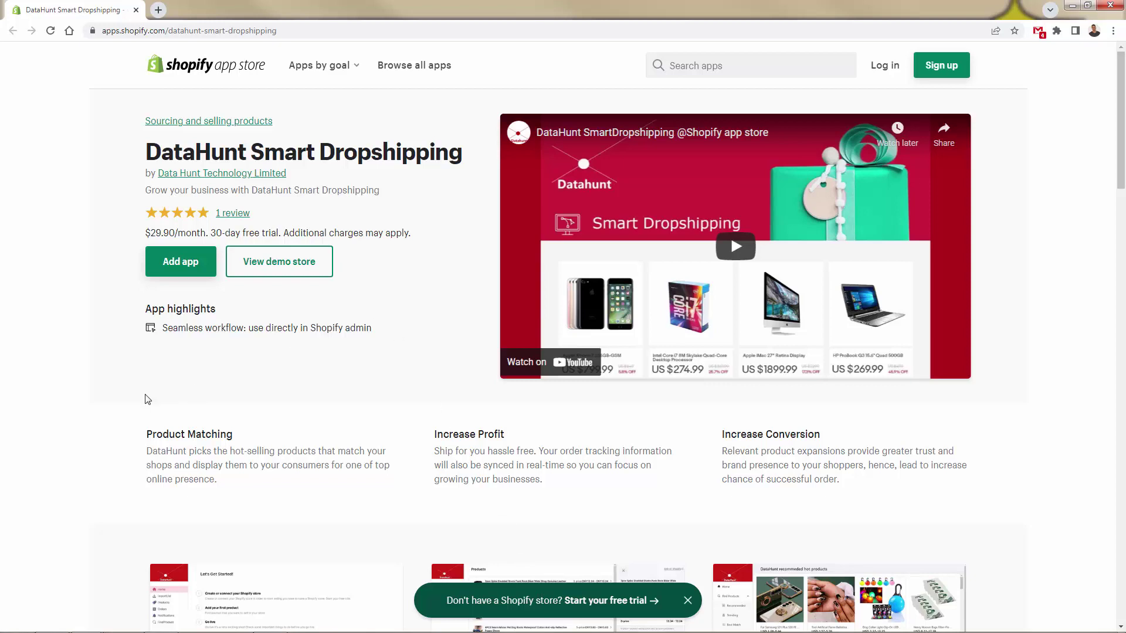
Expand the app's full description, read it, and return to the top of the listing
scroll(148, 400, down, 8)
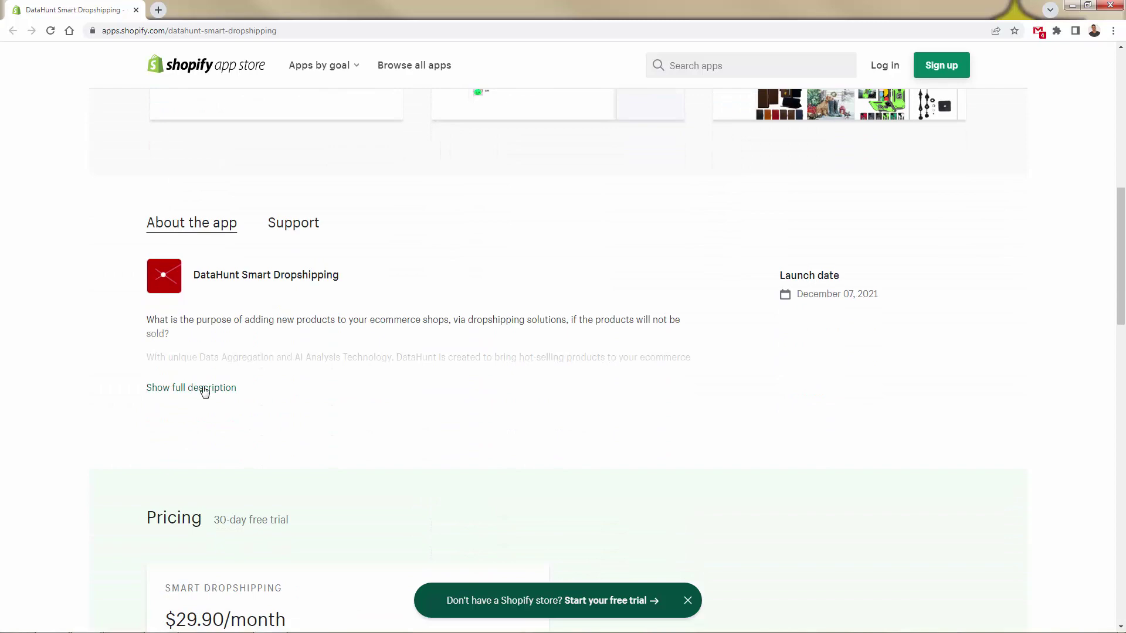
click(204, 389)
scroll(250, 398, down, 1)
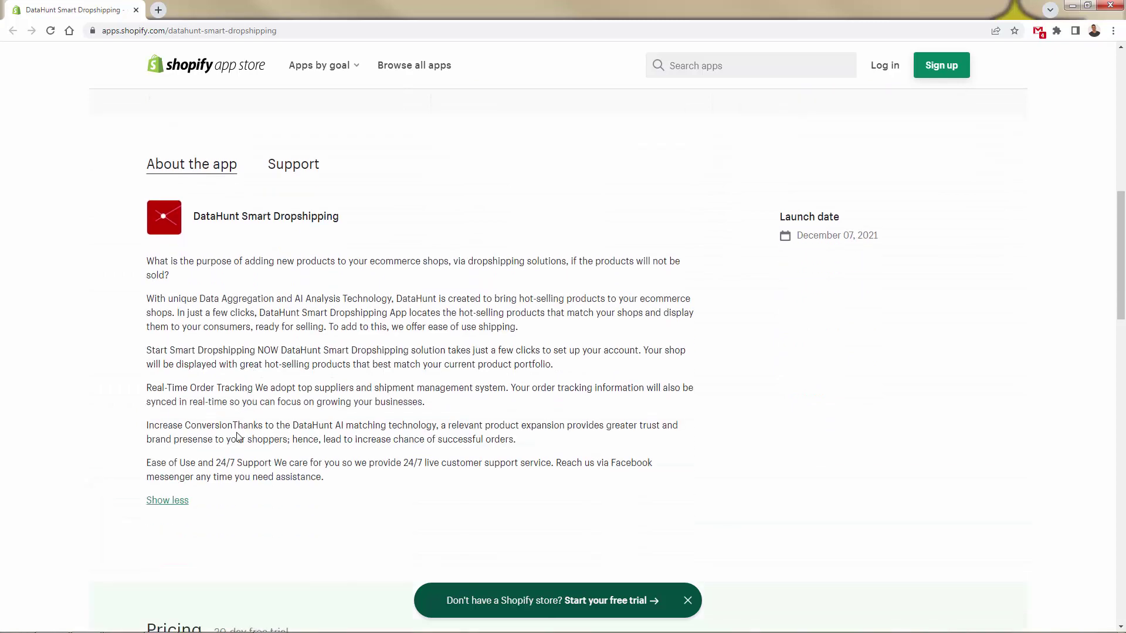
scroll(244, 454, up, 8)
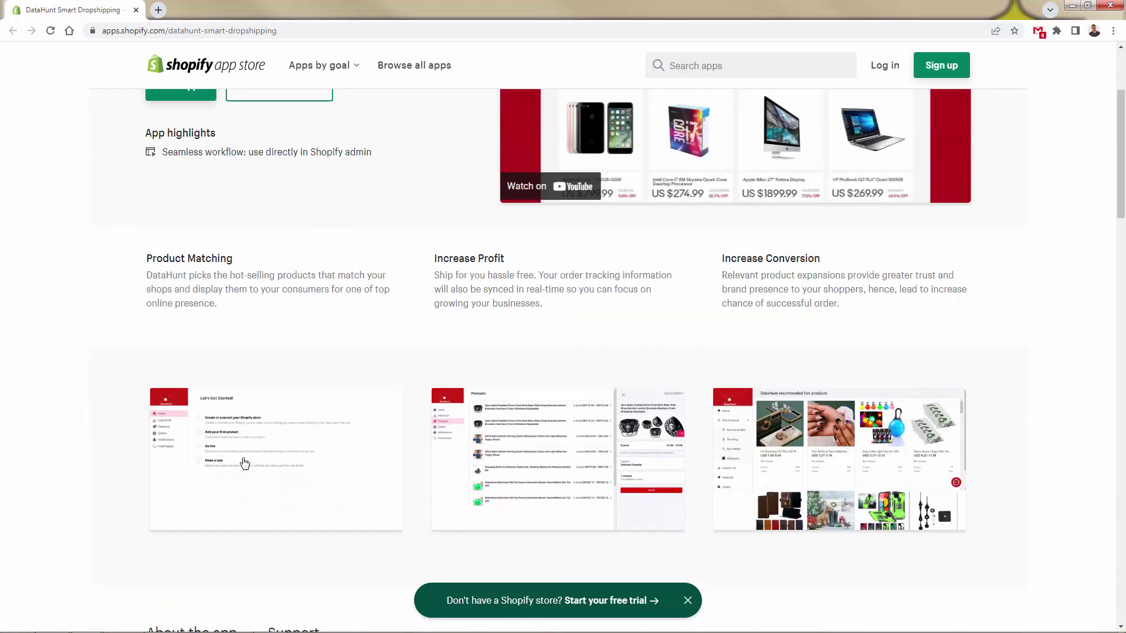
scroll(243, 464, up, 3)
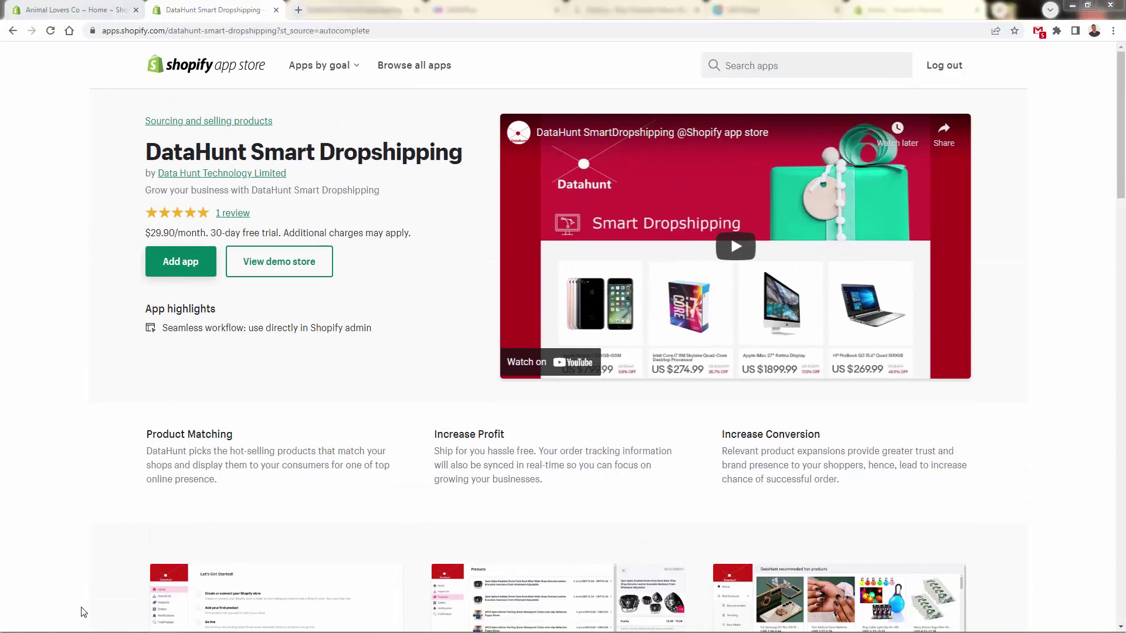
Install DataHunt Smart Dropshipping and save USD as the store currency
click(195, 268)
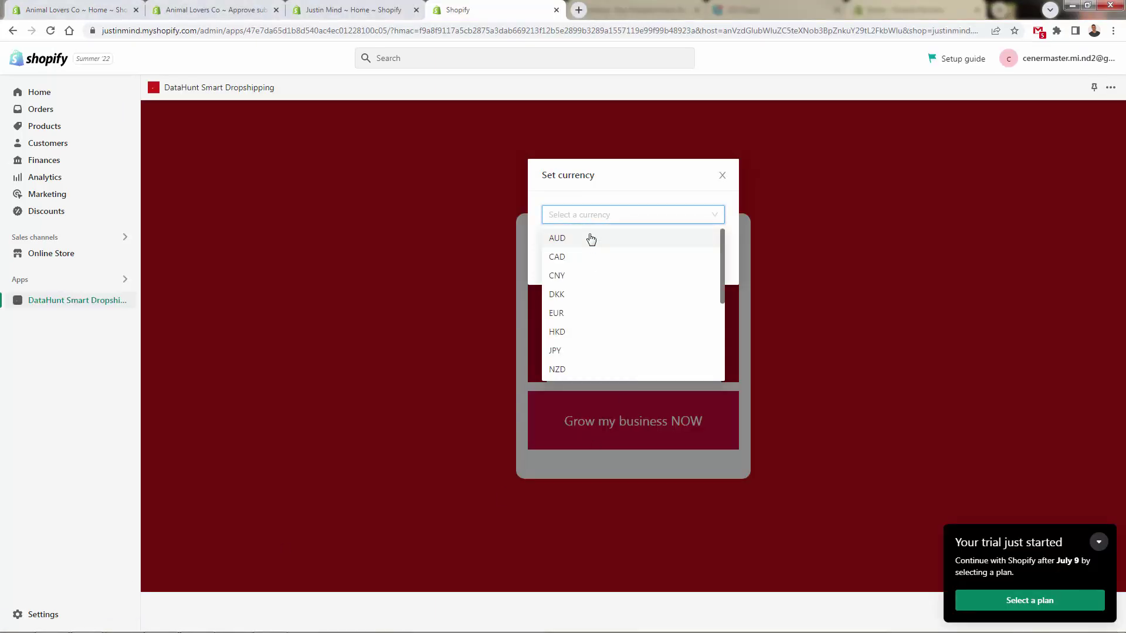
scroll(581, 347, down, 2)
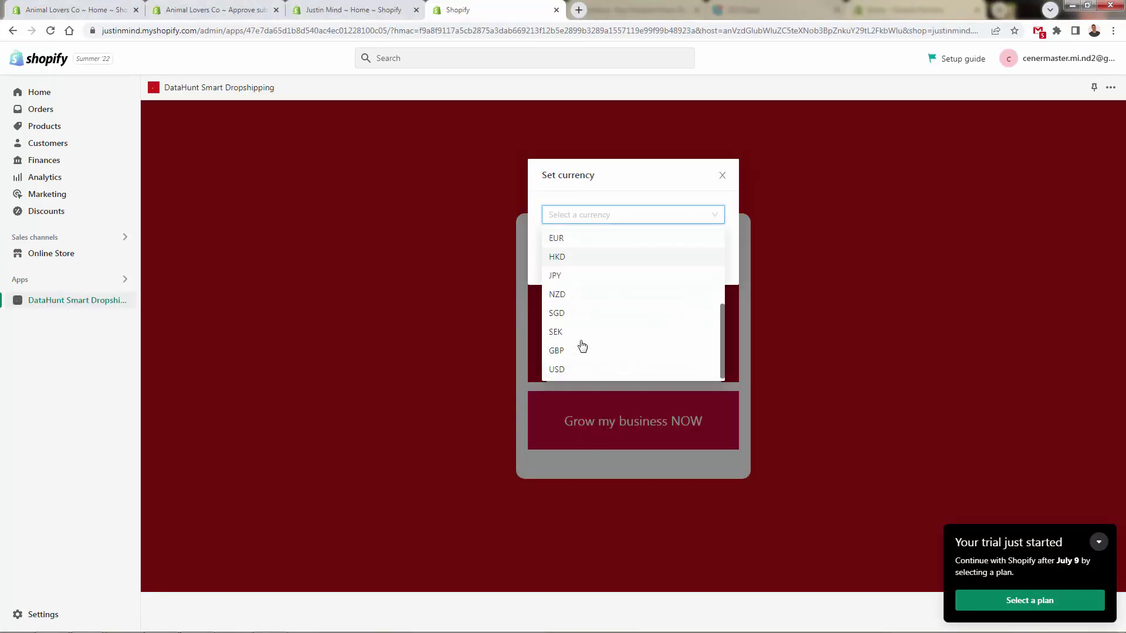
click(576, 369)
click(597, 261)
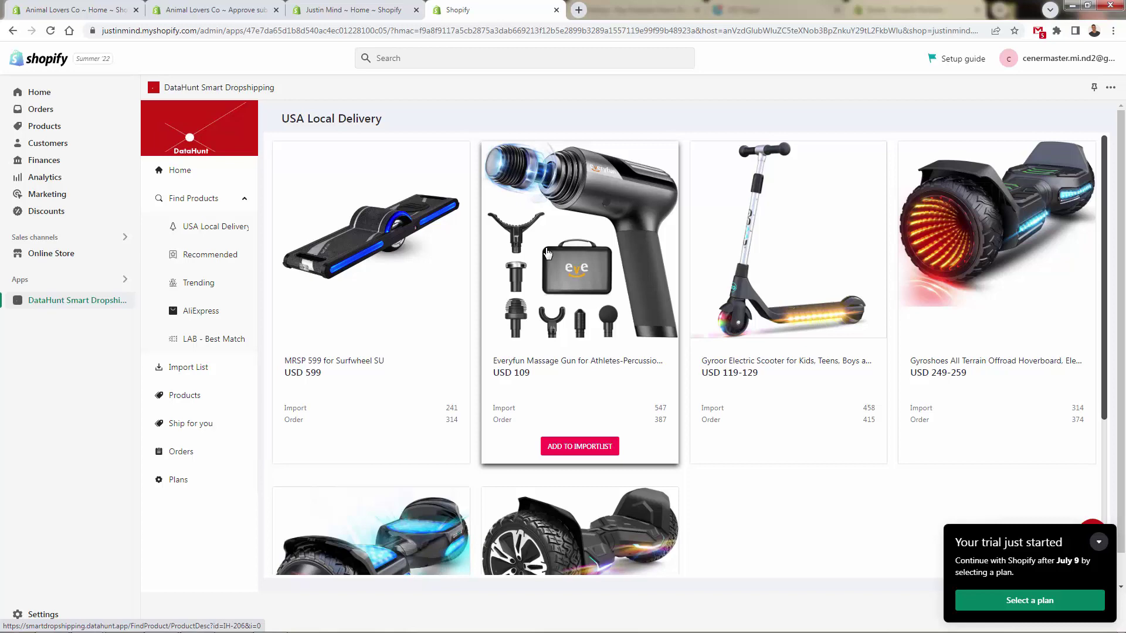
Browse the USA Local Delivery product grid and sidebar entries until the subscription-required notice appears
scroll(519, 364, down, 3)
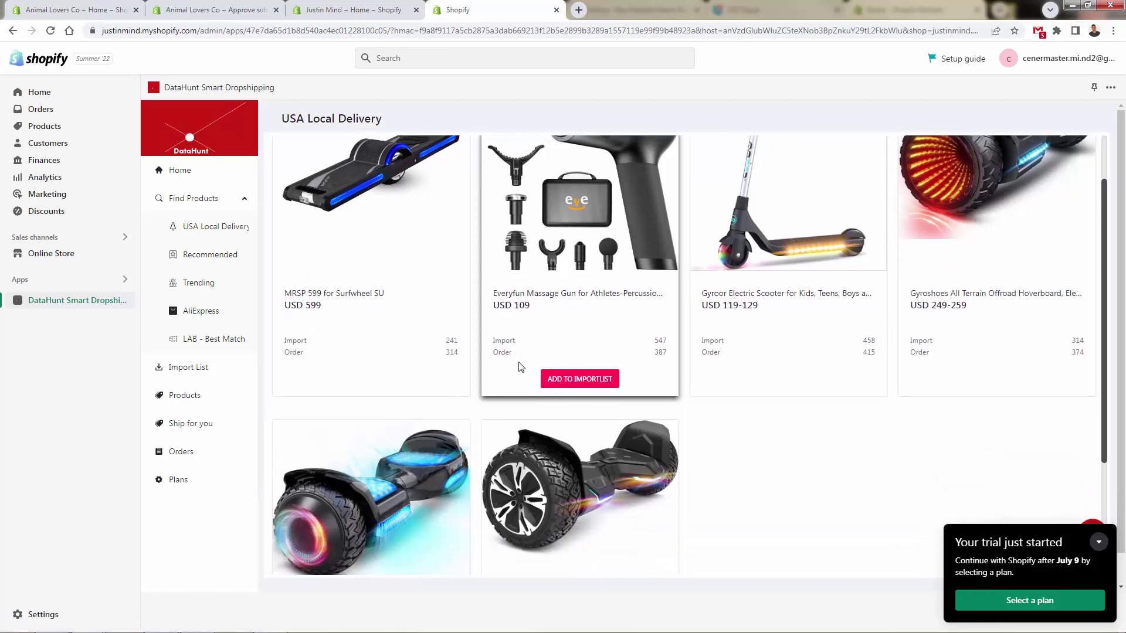
scroll(518, 364, down, 1)
scroll(518, 365, up, 4)
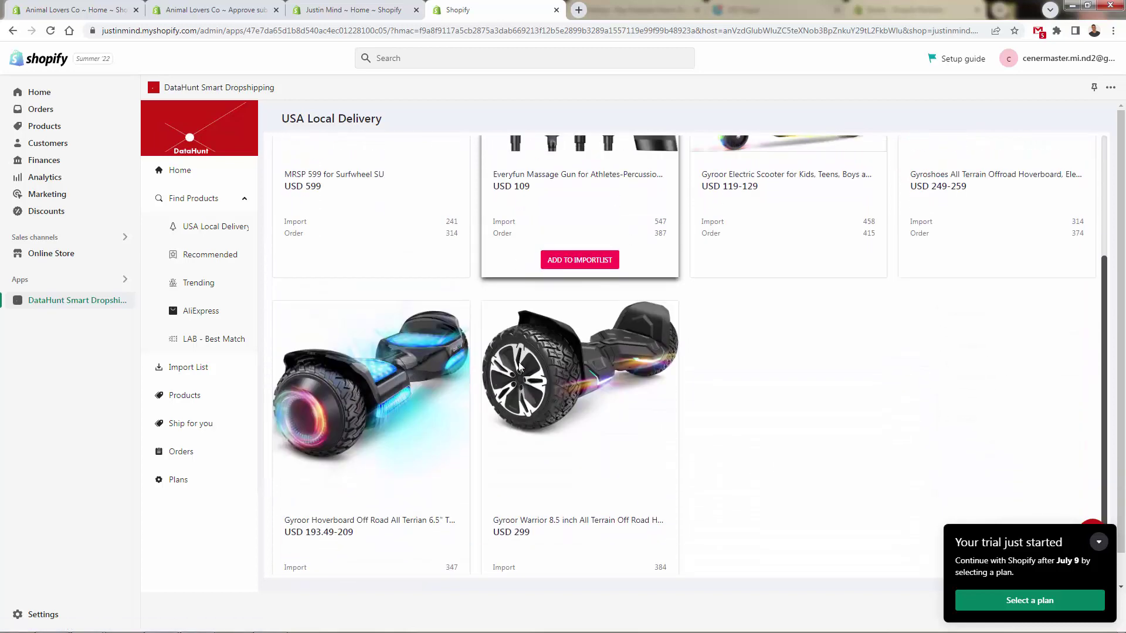
triple_click(297, 122)
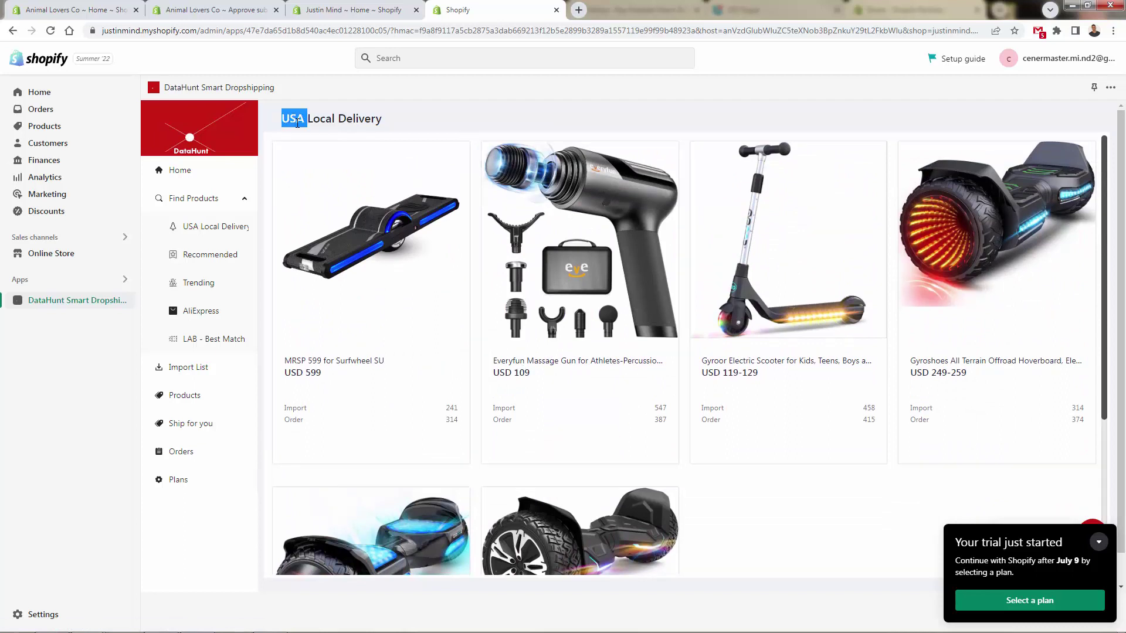
click(297, 122)
mouse_move(282, 153)
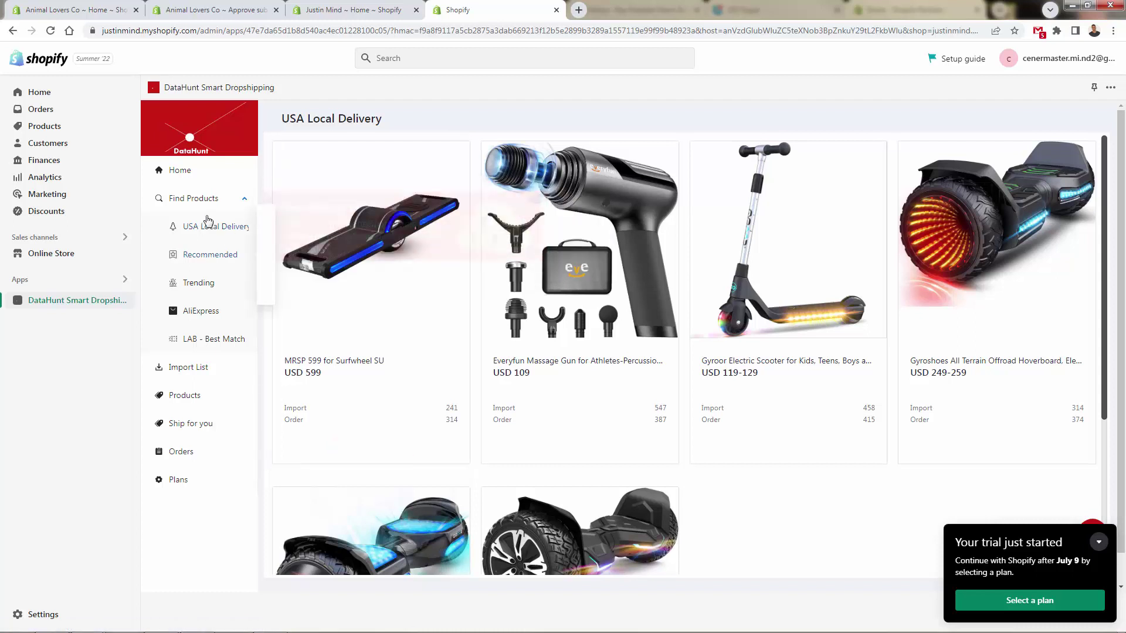
mouse_move(216, 256)
mouse_move(221, 234)
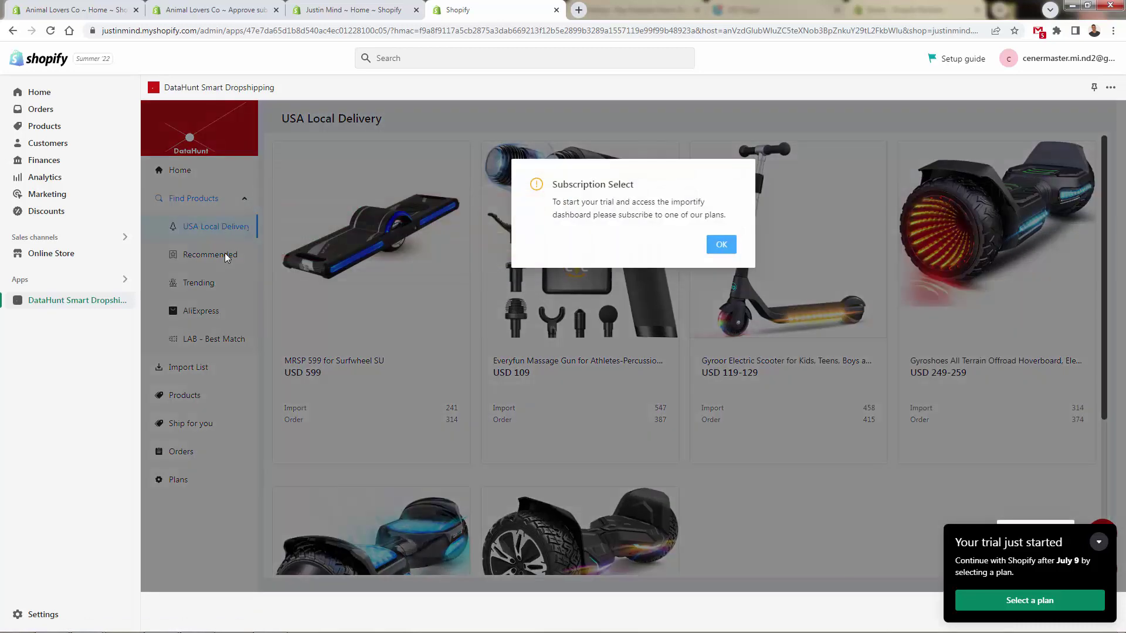
Dismiss the notice, approve the $29.90/month Smart Dropshipping plan, and go back to the app's Home page
click(712, 250)
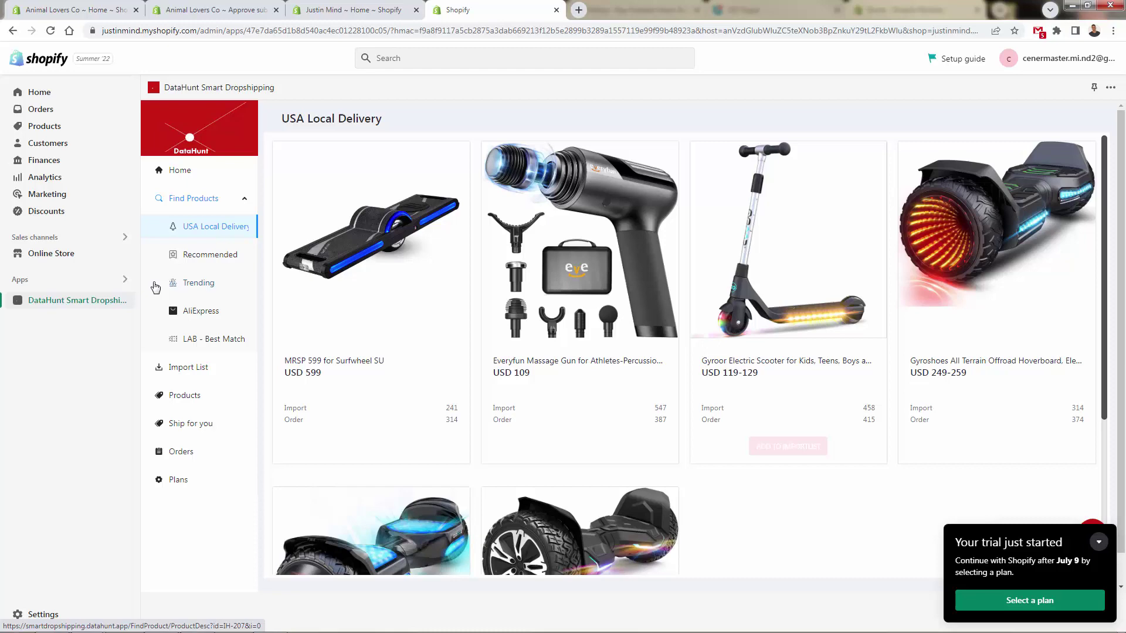
right_click(213, 260)
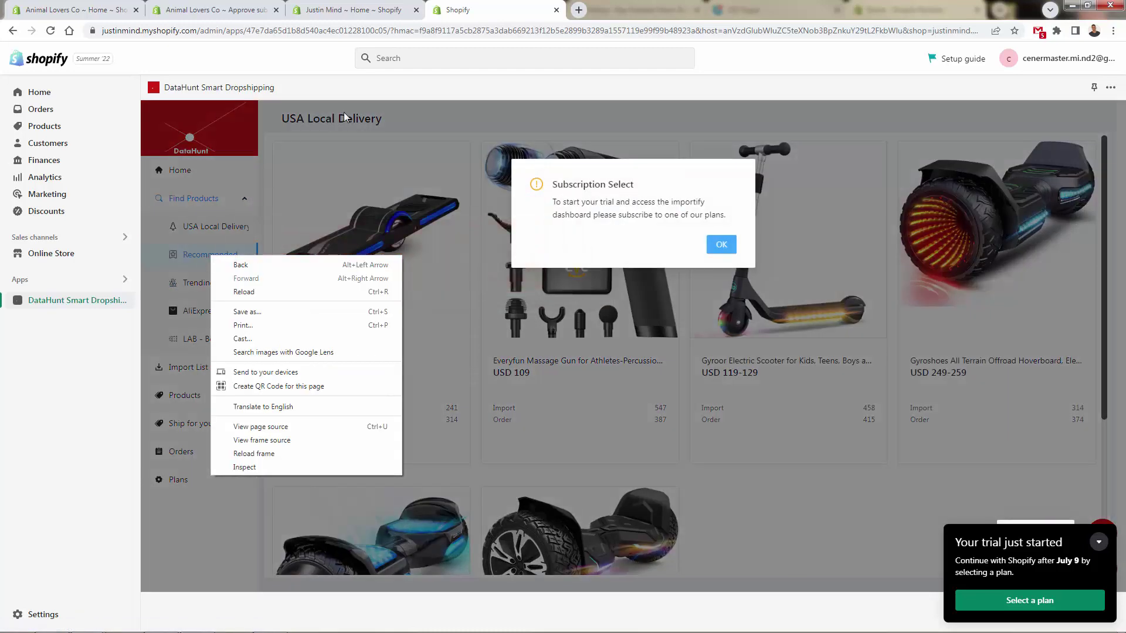
click(108, 350)
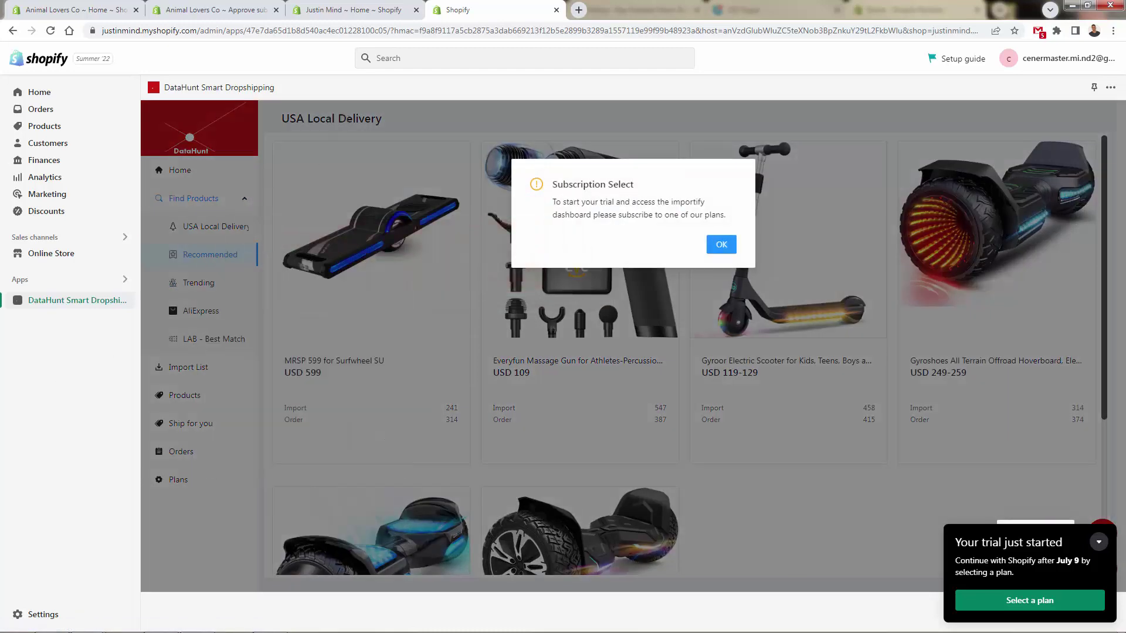
key(Escape)
click(175, 485)
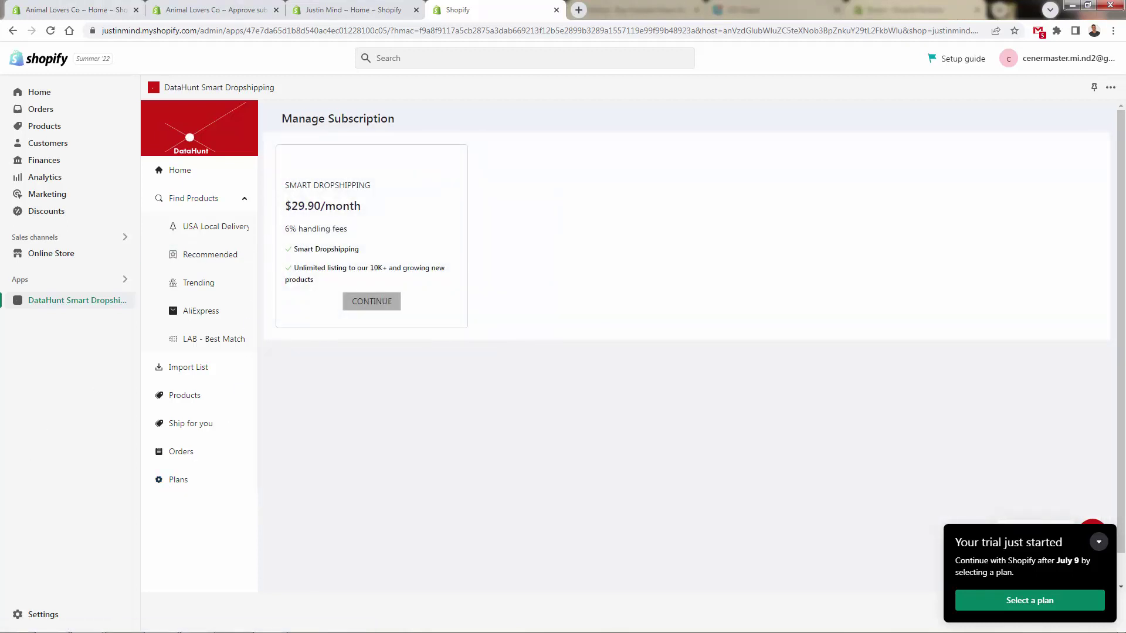
click(367, 303)
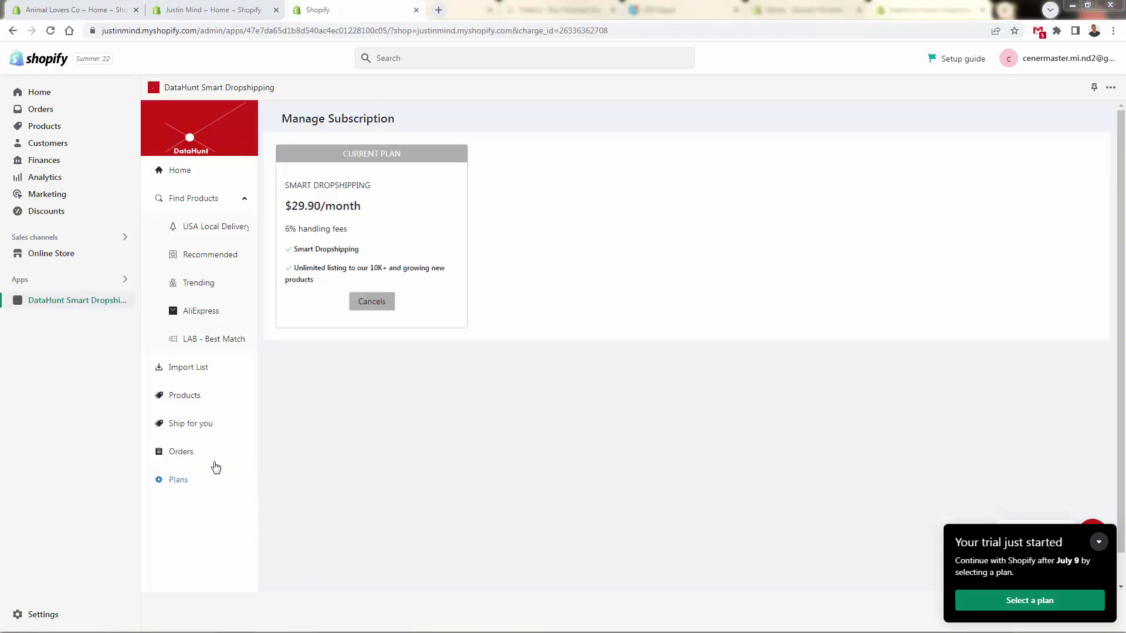
click(200, 181)
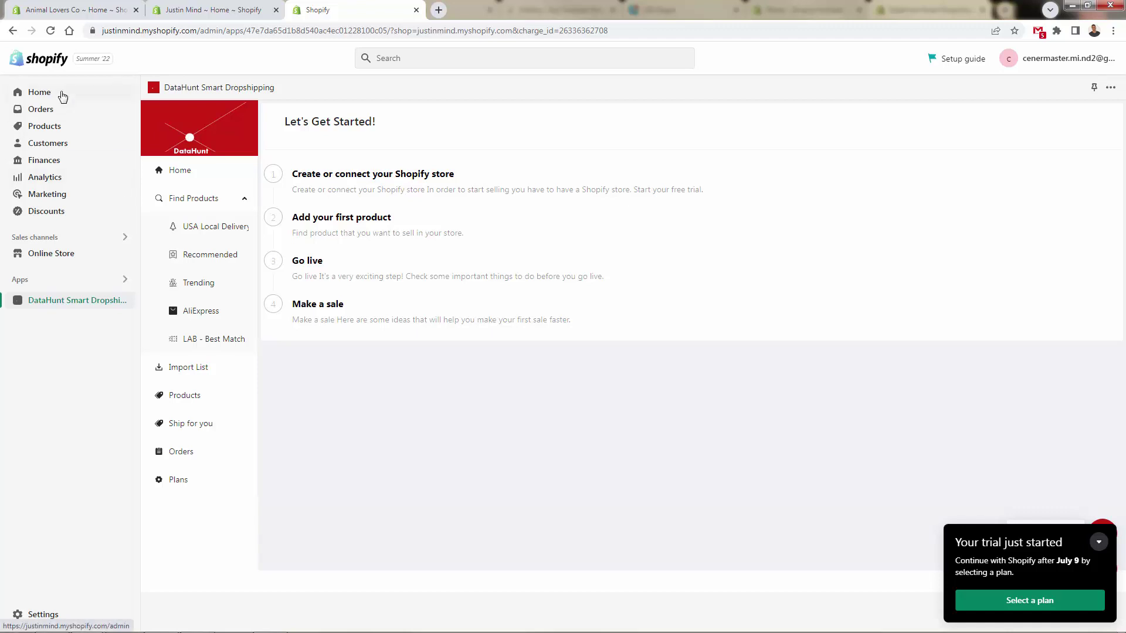
From USA Local Delivery, add the Gyroor Electric Scooter (USD 119-129) to the import list
mouse_move(239, 226)
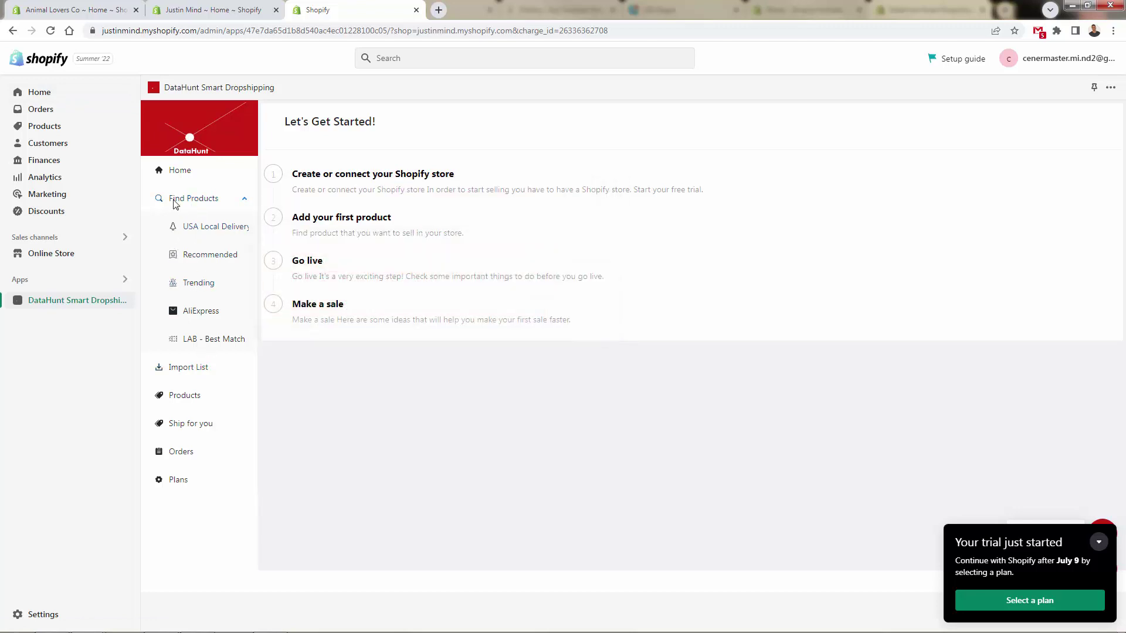
click(190, 368)
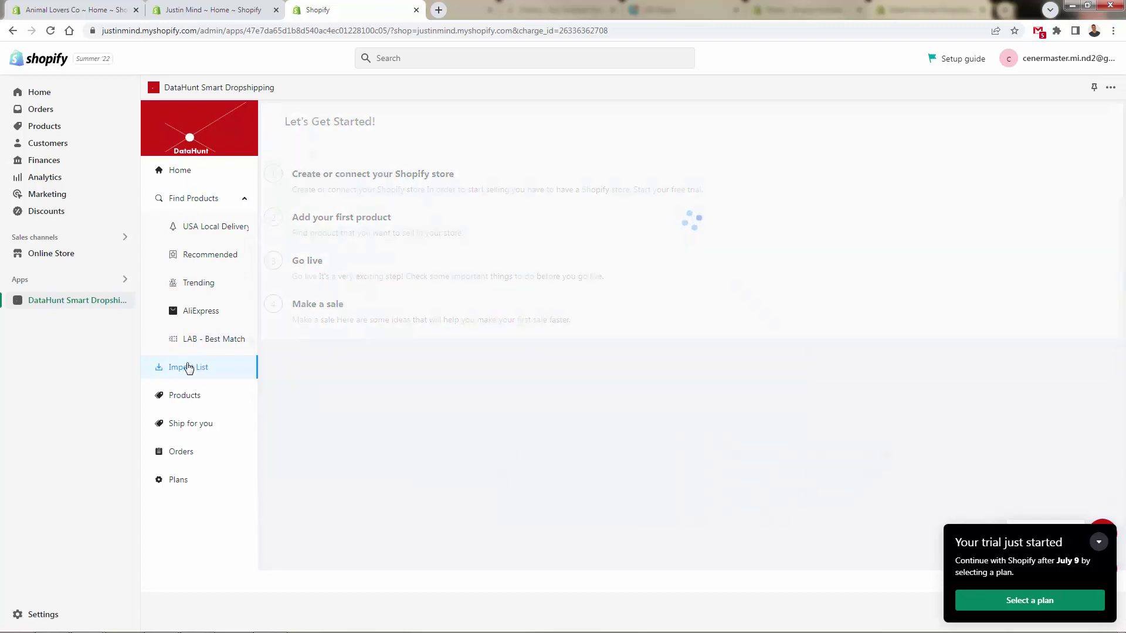
click(218, 232)
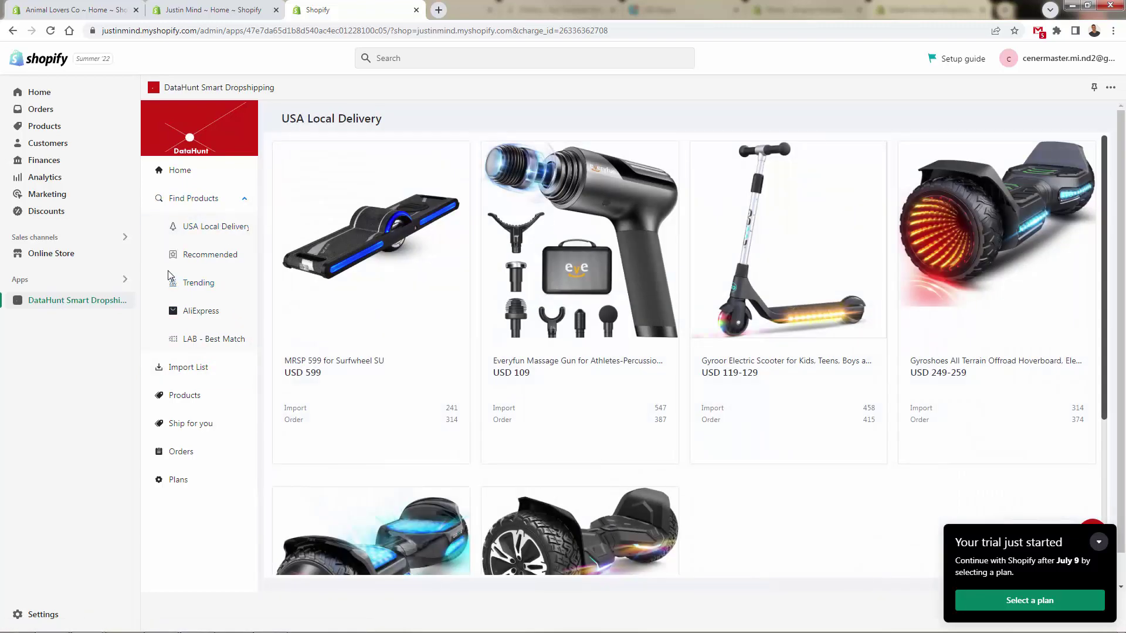
mouse_move(290, 269)
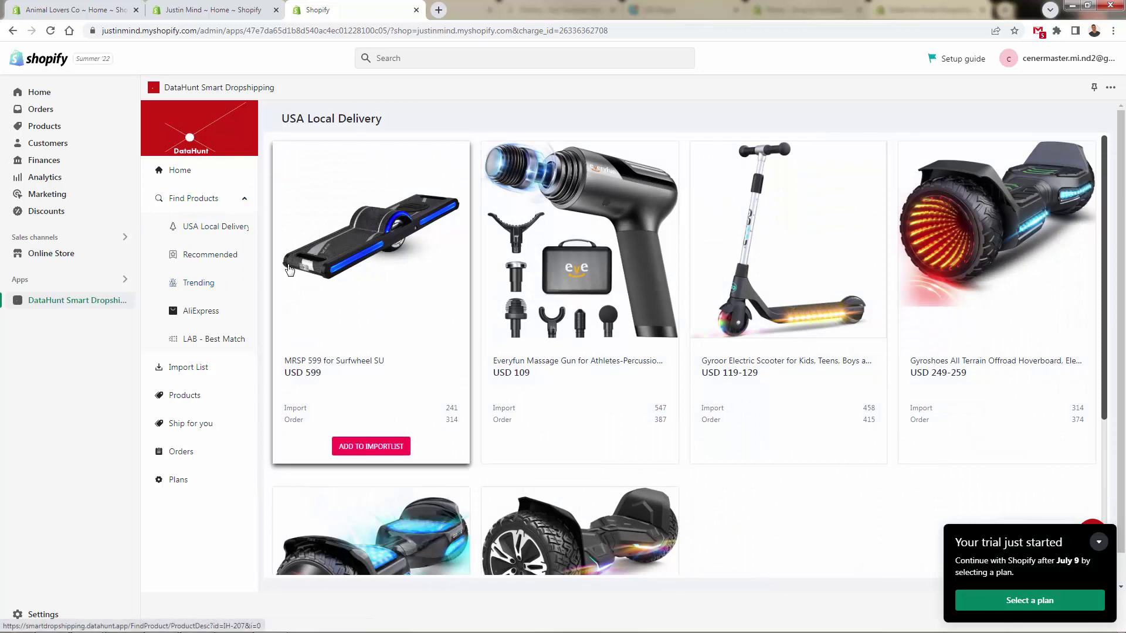
mouse_move(564, 211)
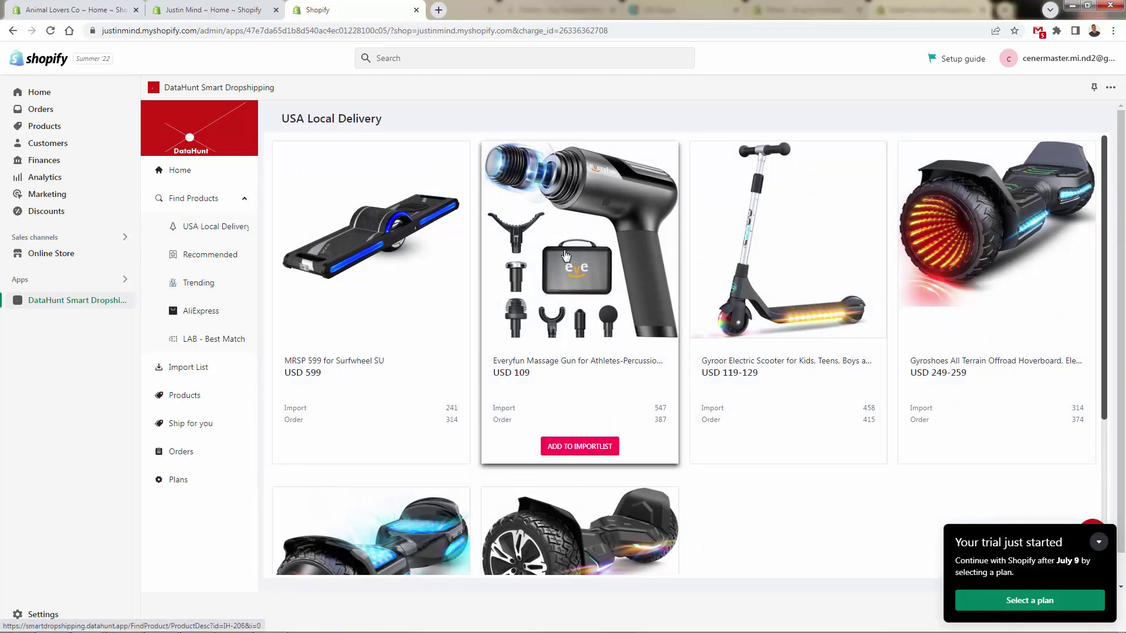
scroll(564, 253, down, 3)
scroll(564, 254, up, 3)
mouse_move(375, 293)
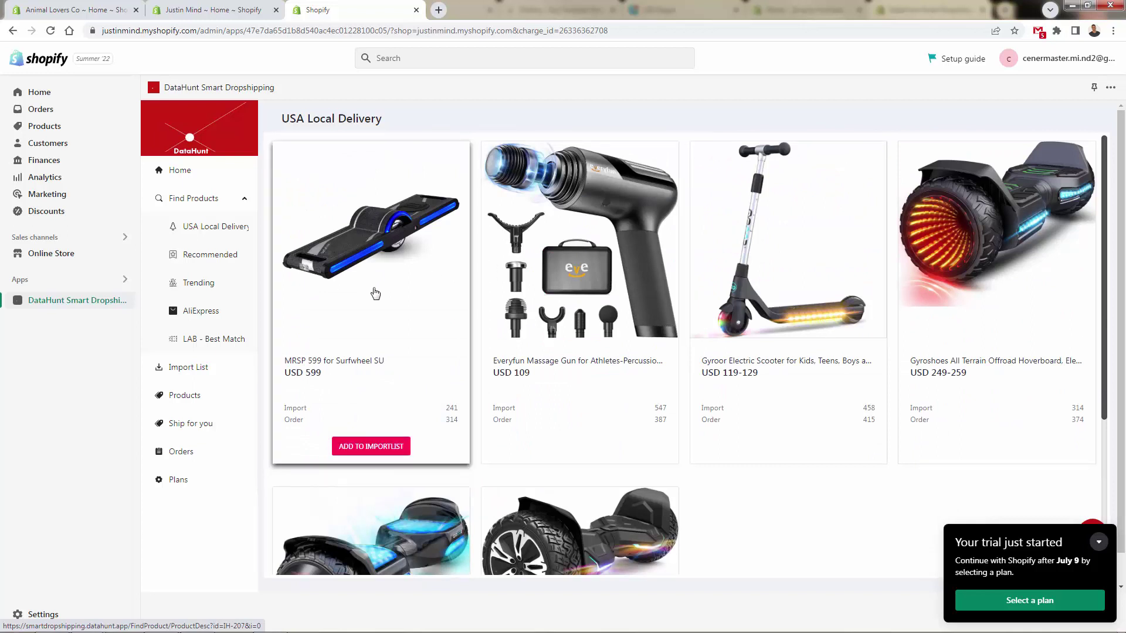
mouse_move(755, 343)
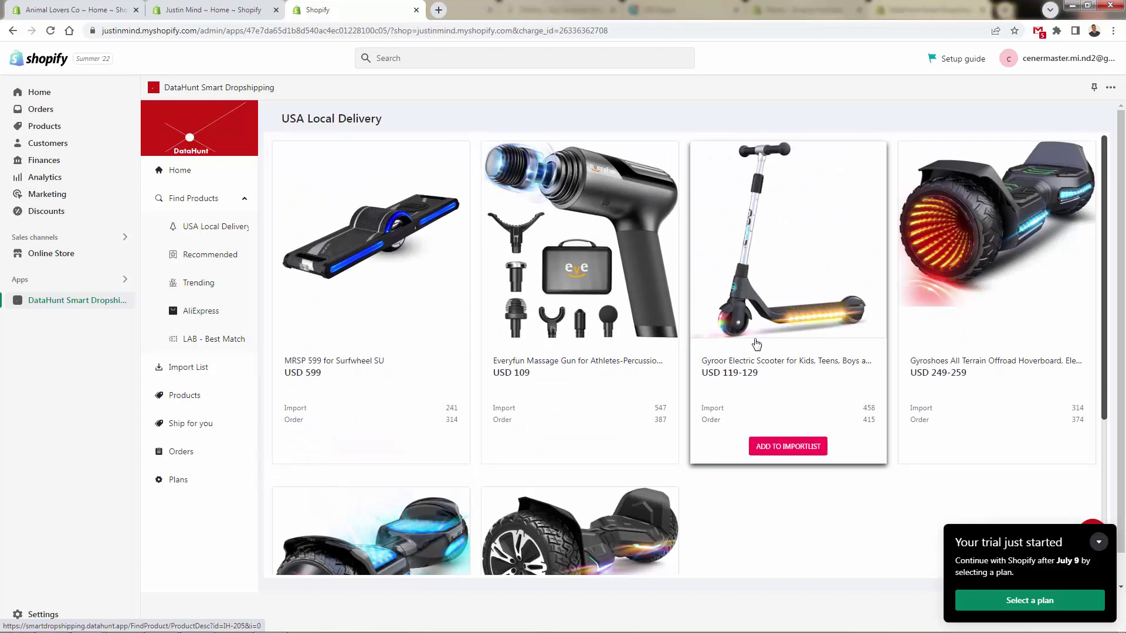
click(769, 447)
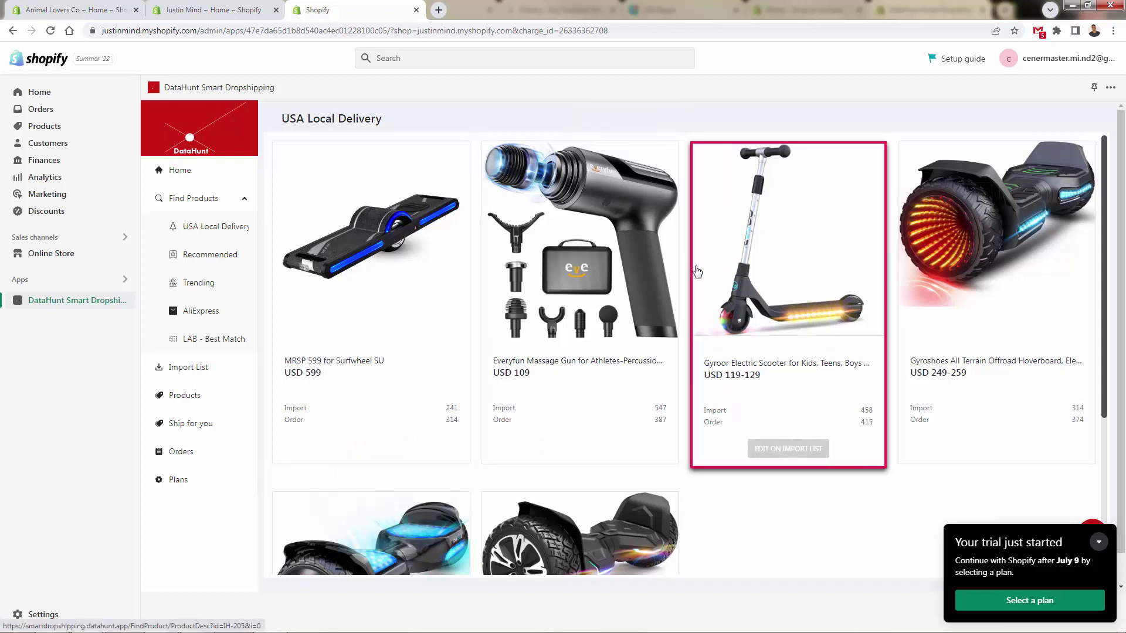
mouse_move(622, 230)
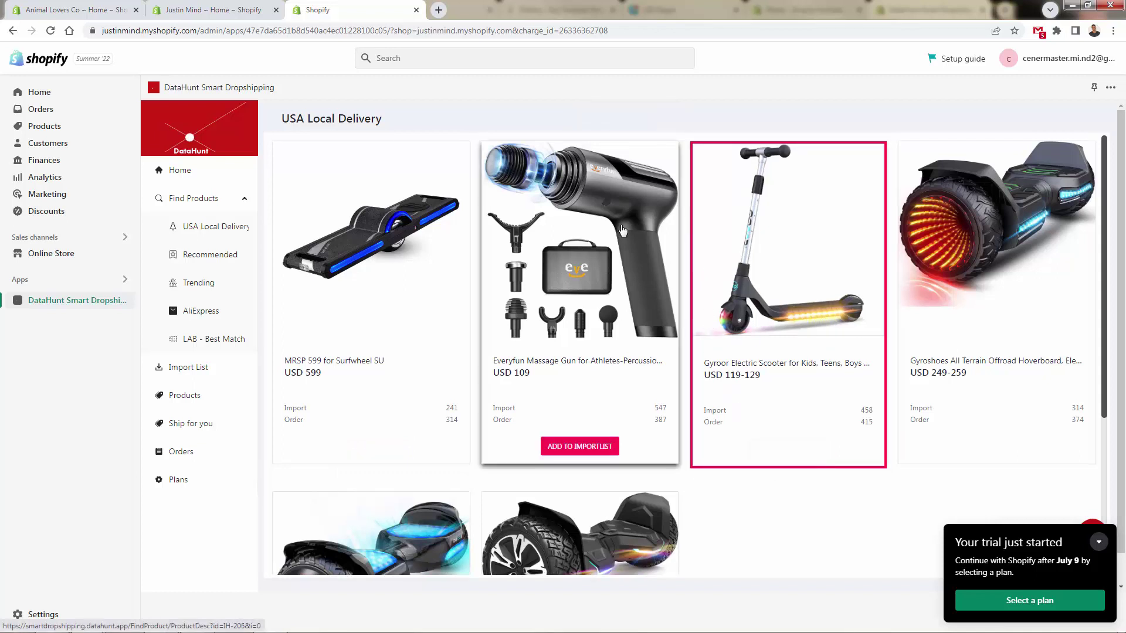
Browse the Recommended products, add the digital mirror alarm clock (USD 11.12-13.72) to the import list, then show Trending
click(177, 258)
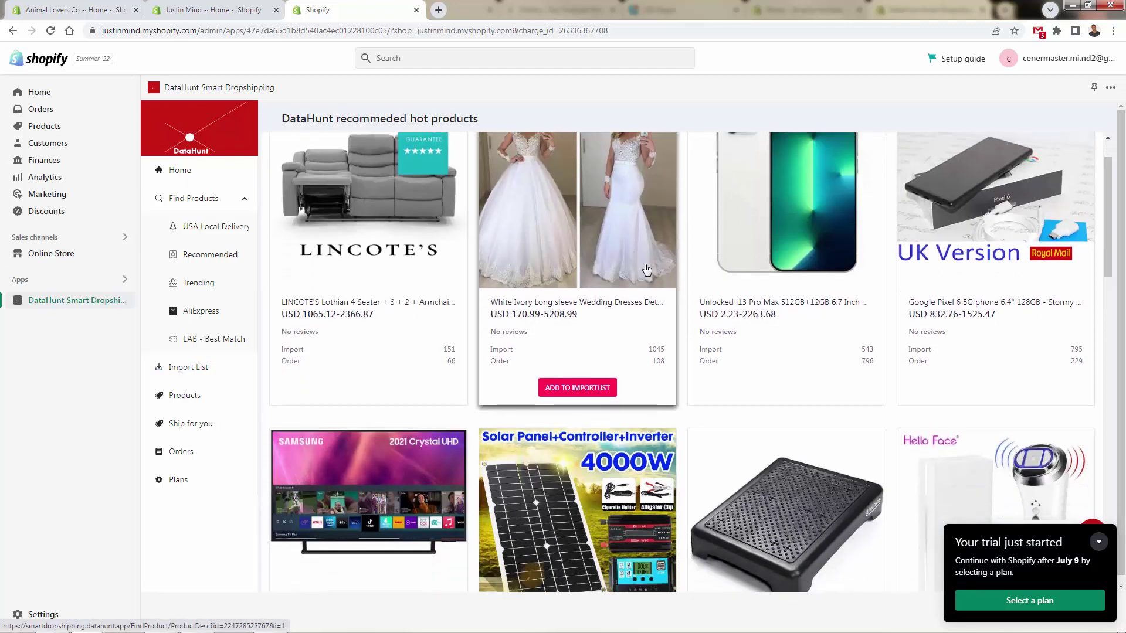
scroll(646, 269, down, 5)
scroll(647, 268, down, 6)
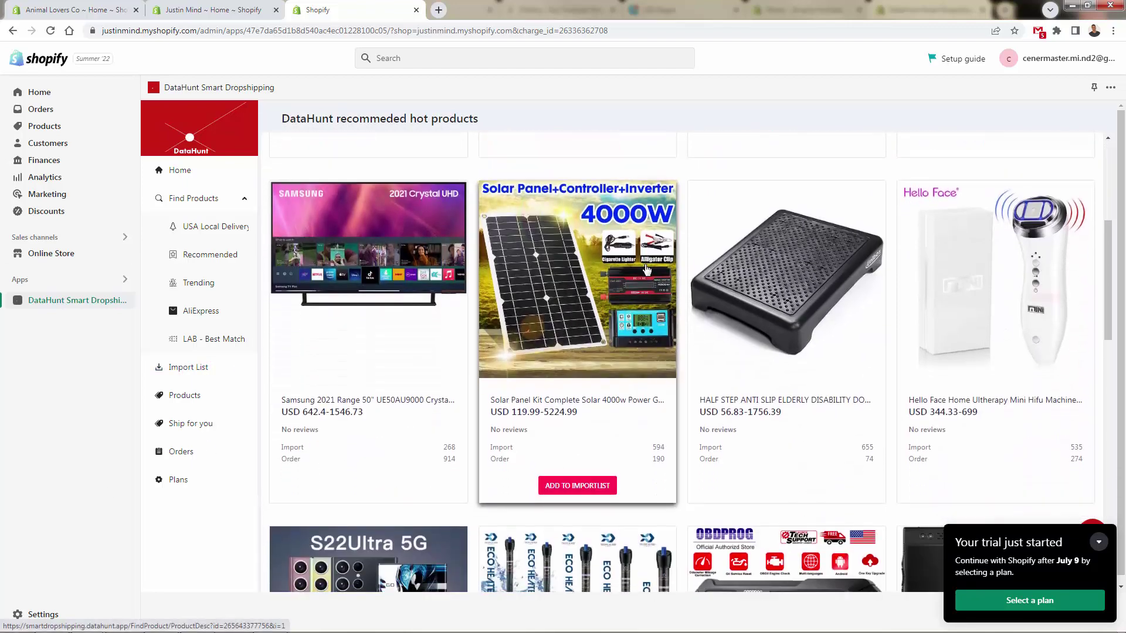
scroll(646, 268, down, 9)
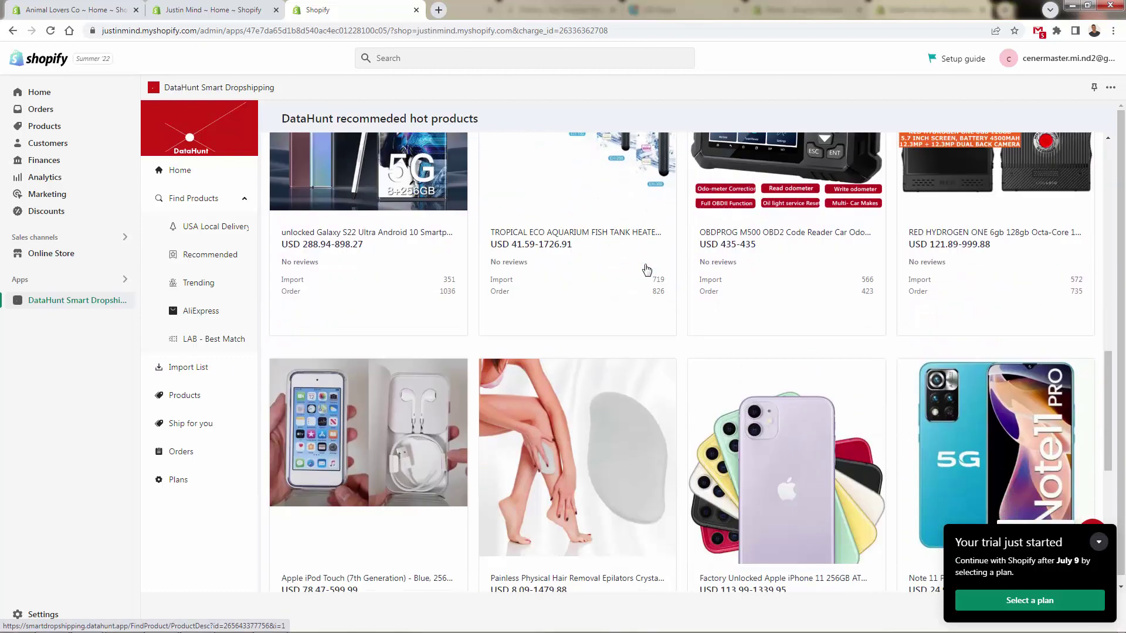
scroll(610, 296, down, 2)
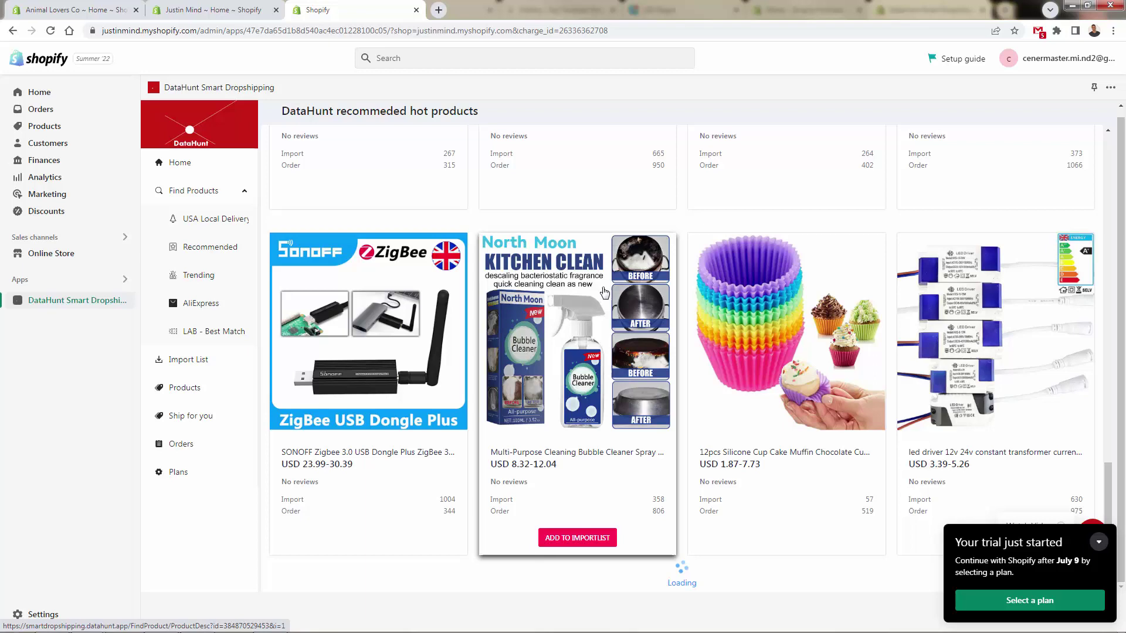
scroll(609, 290, up, 5)
scroll(603, 293, up, 2)
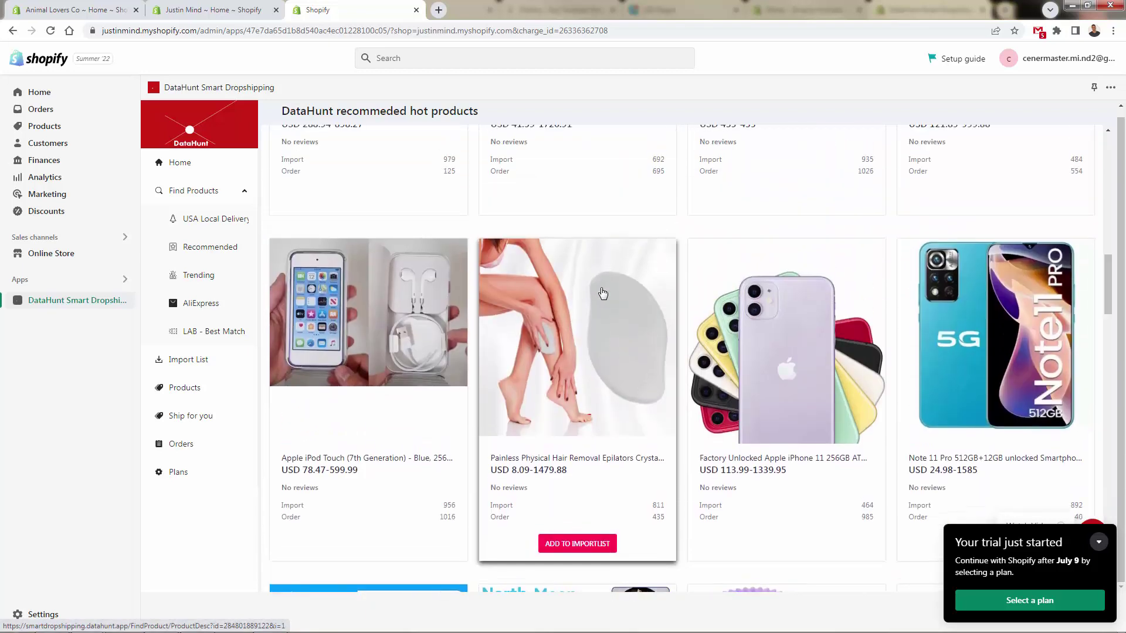
scroll(540, 379, down, 2)
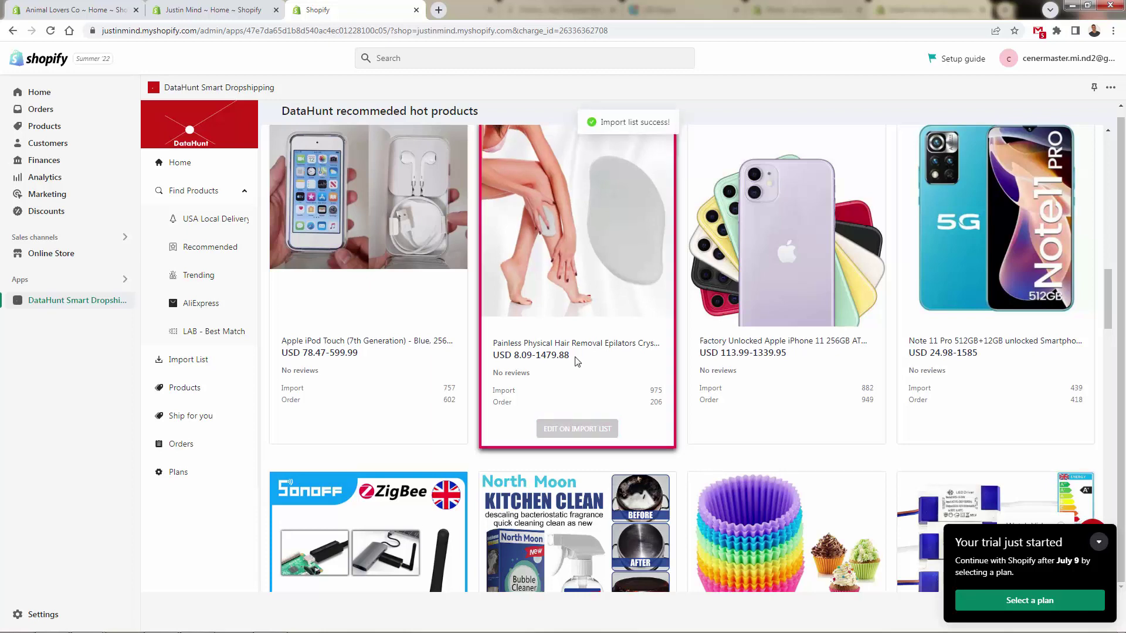
scroll(577, 362, down, 14)
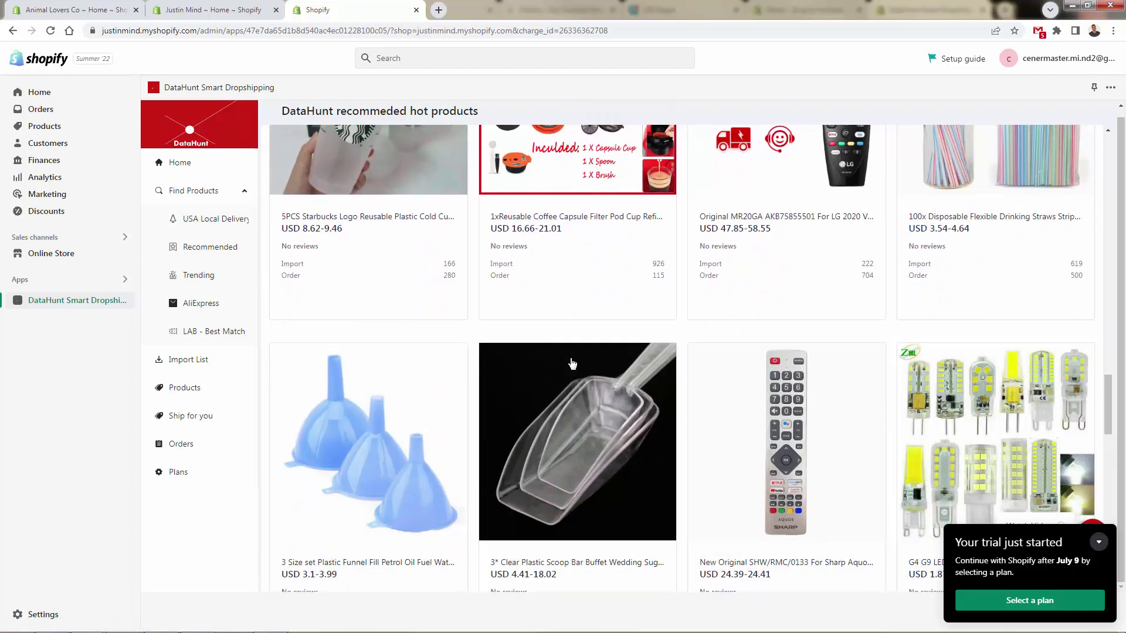
scroll(571, 364, down, 3)
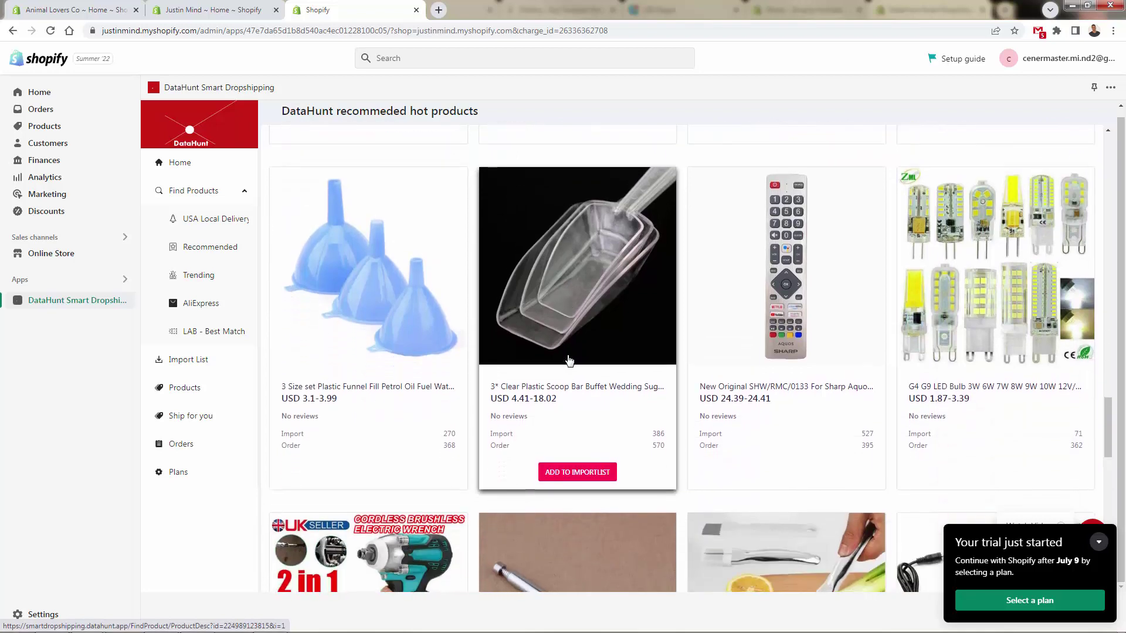
scroll(568, 361, down, 6)
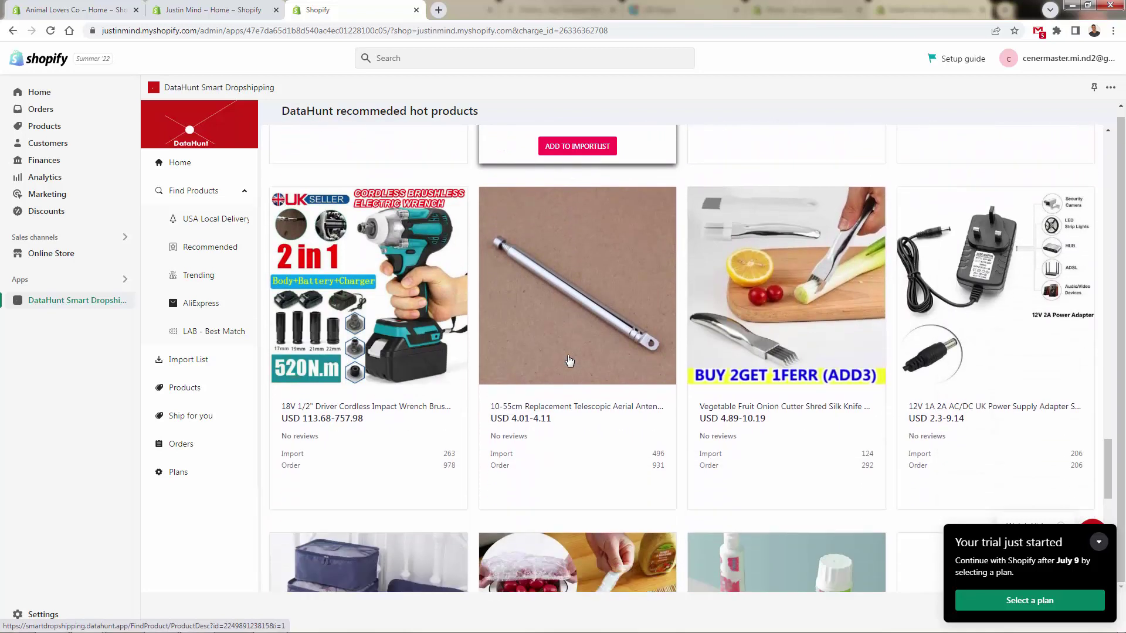
scroll(568, 361, down, 6)
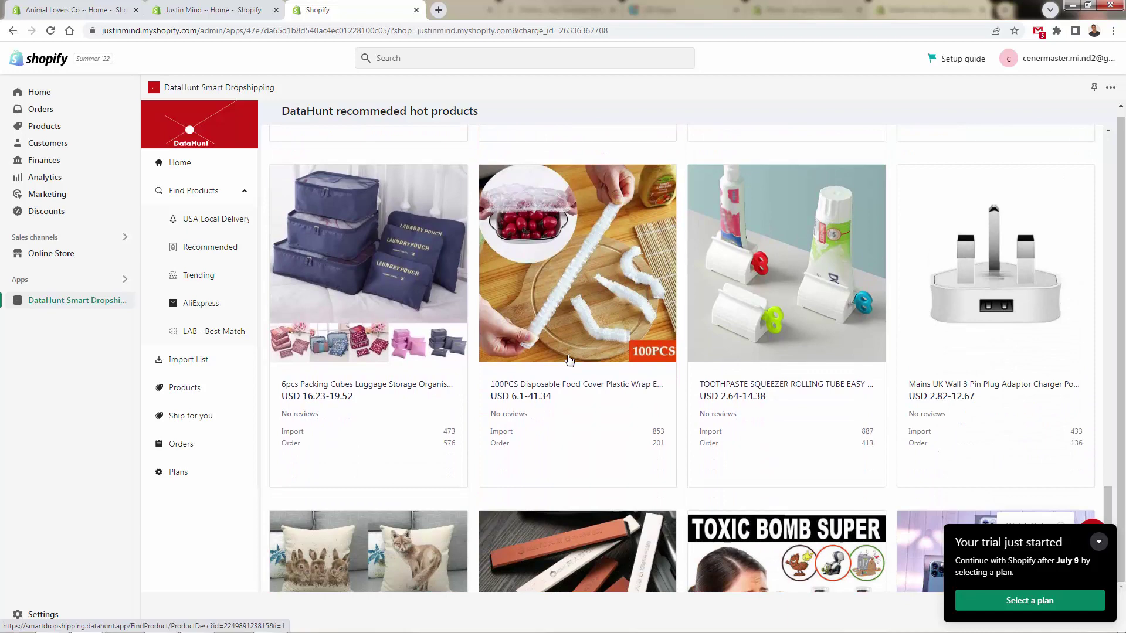
scroll(568, 360, down, 1)
scroll(568, 358, down, 2)
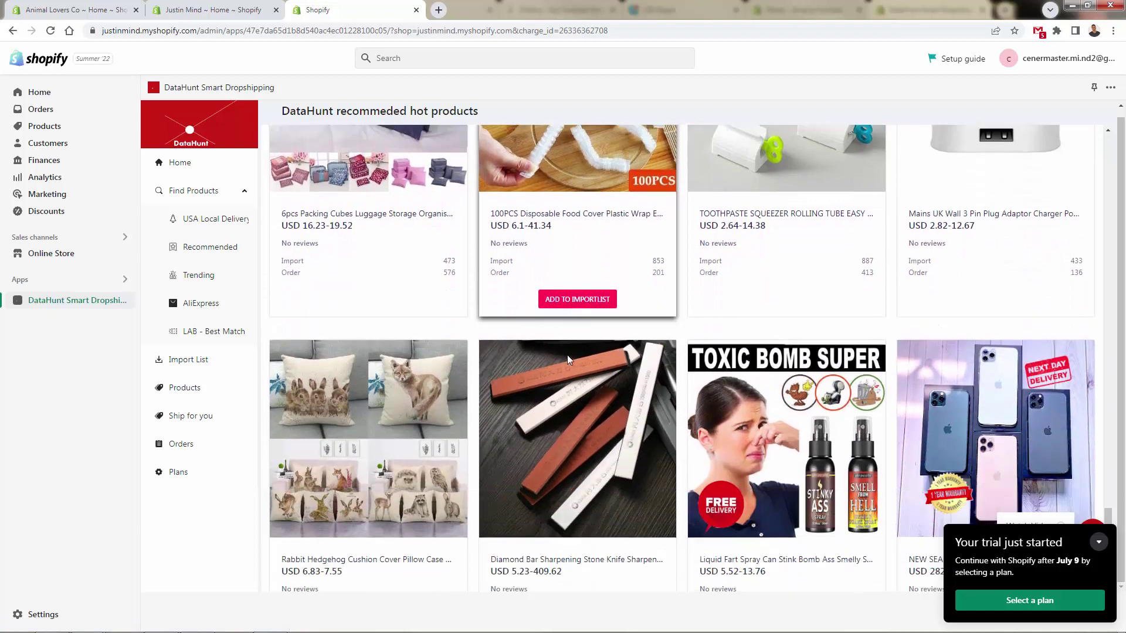
scroll(568, 360, down, 2)
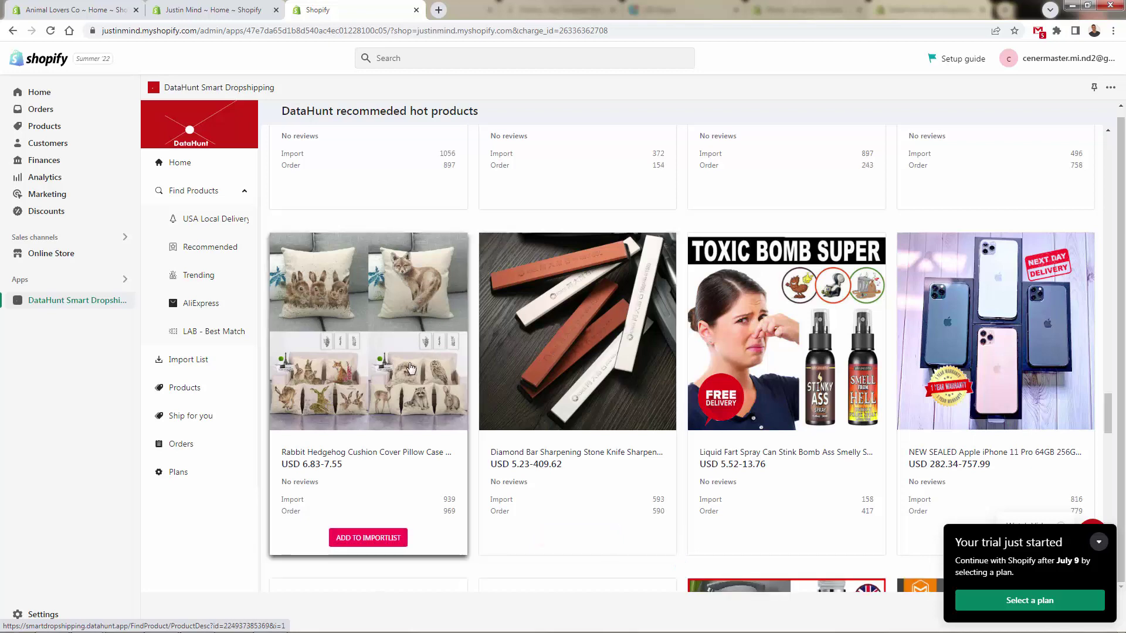
scroll(411, 367, down, 7)
scroll(411, 368, down, 2)
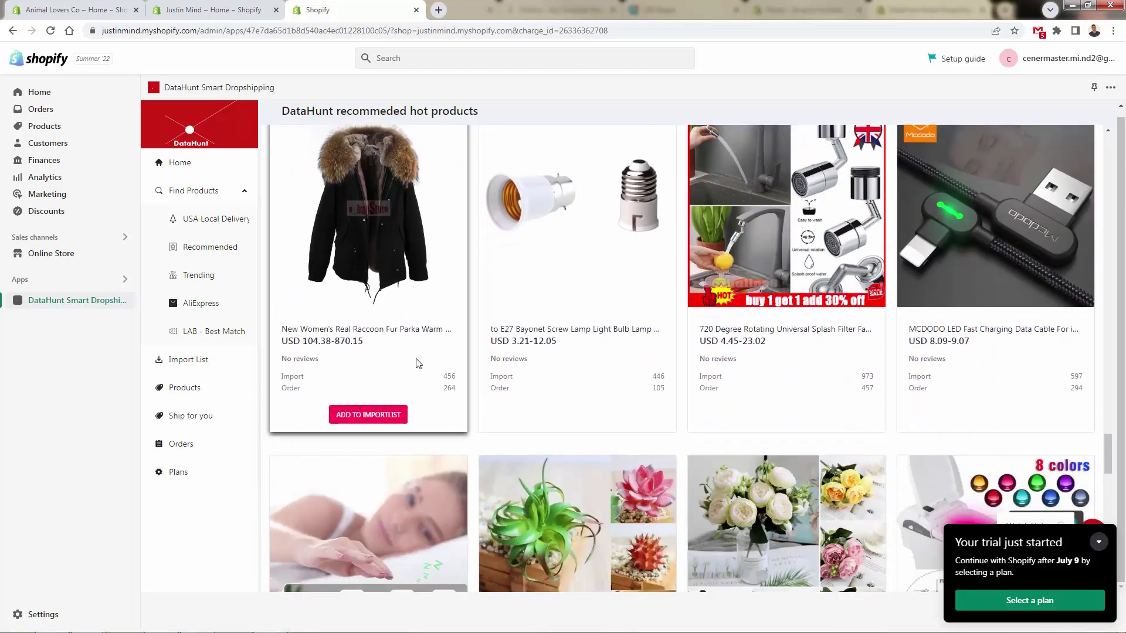
scroll(615, 330, down, 3)
scroll(615, 330, down, 3)
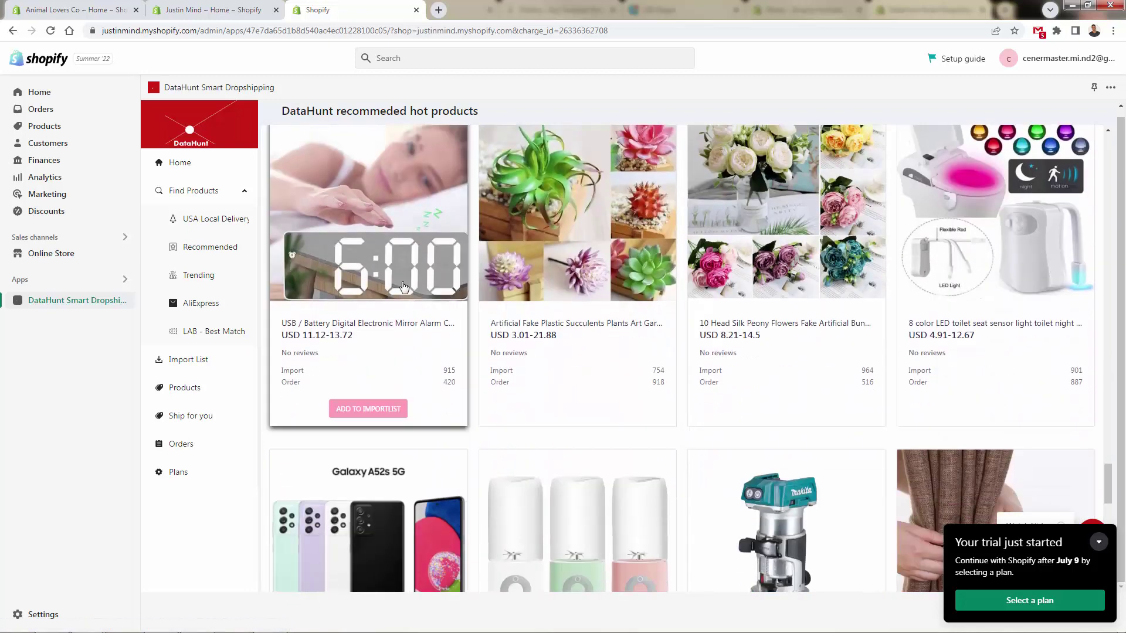
click(382, 411)
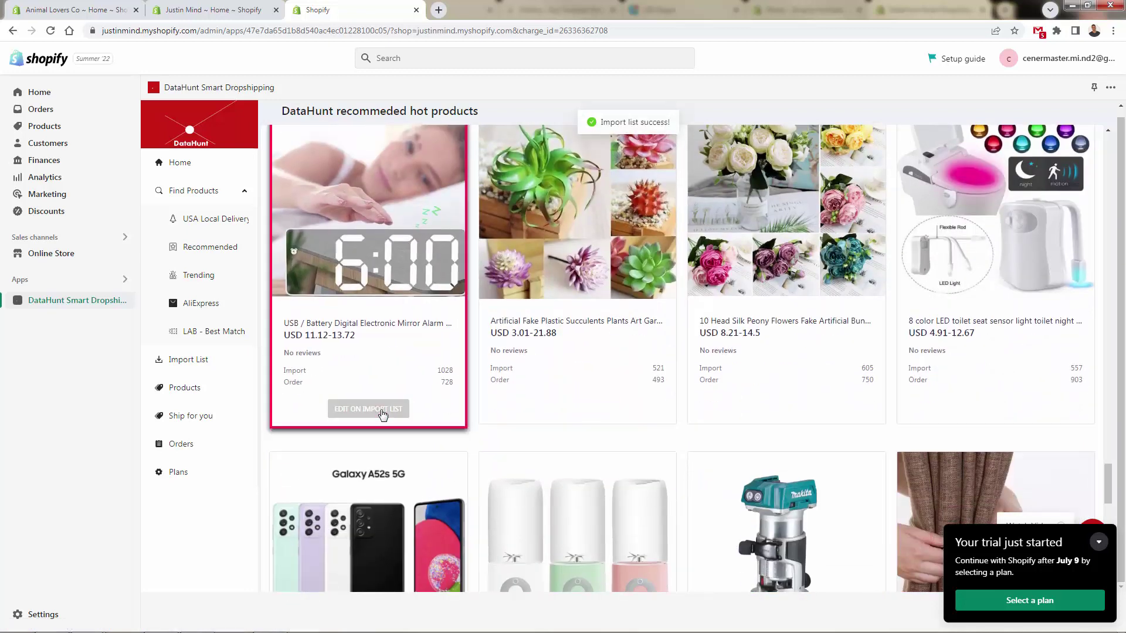
click(204, 275)
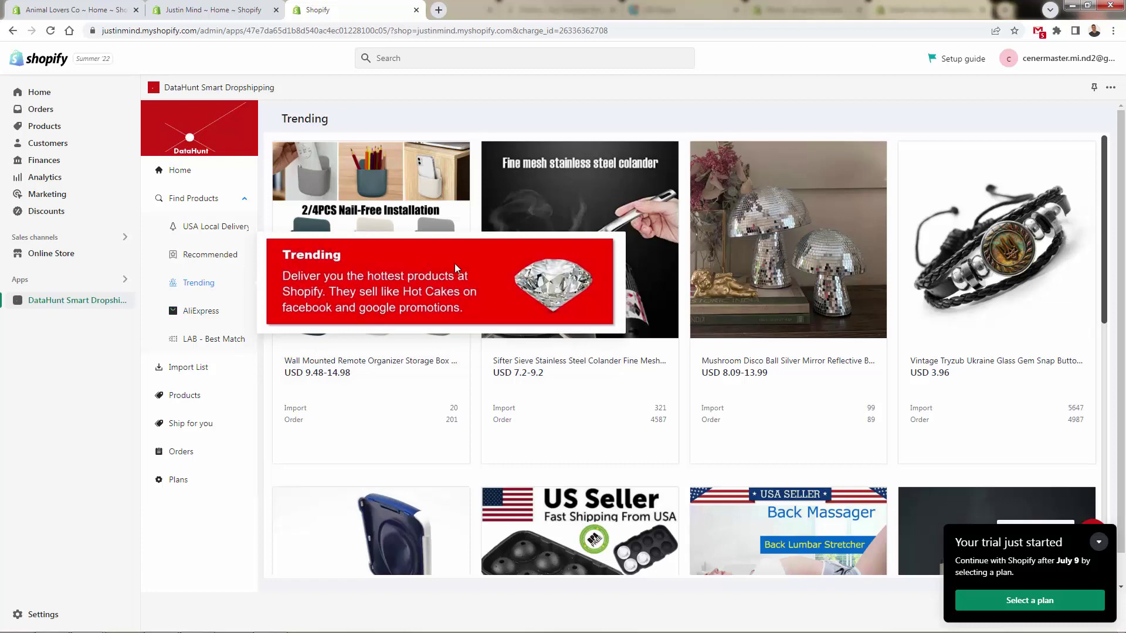
scroll(455, 263, down, 10)
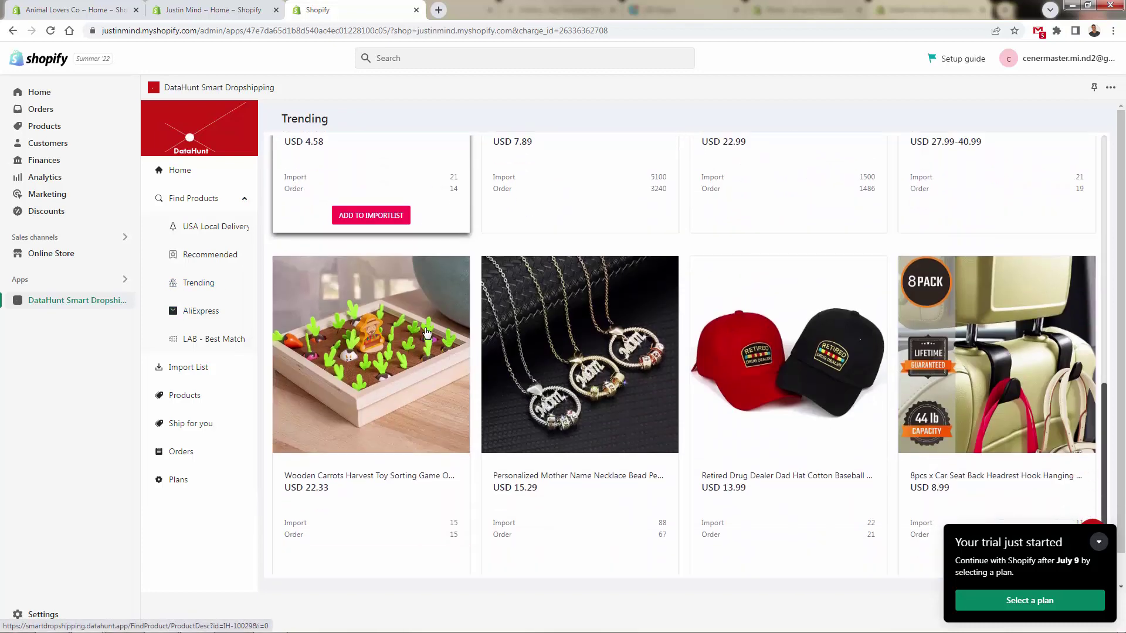
scroll(239, 404, down, 1)
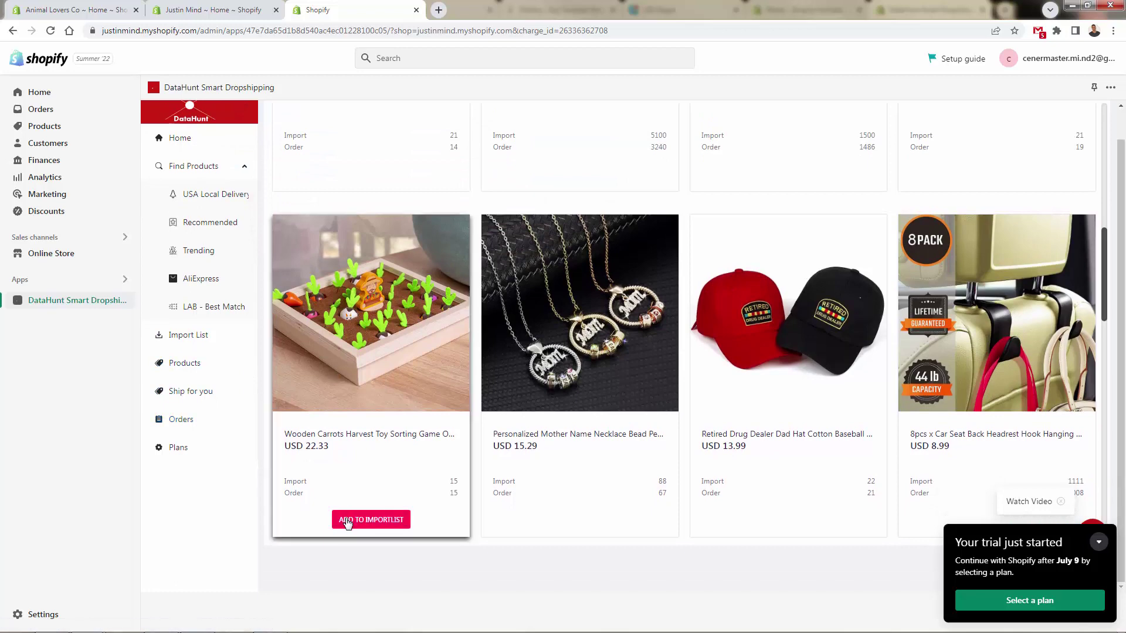
click(346, 520)
mouse_move(560, 380)
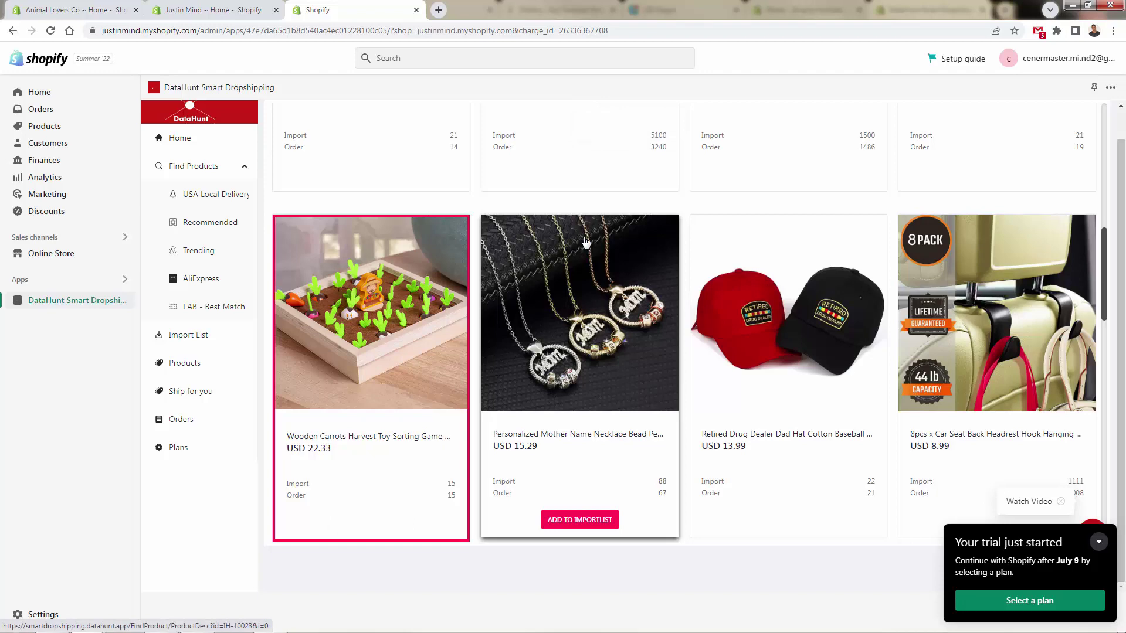
scroll(653, 467, up, 8)
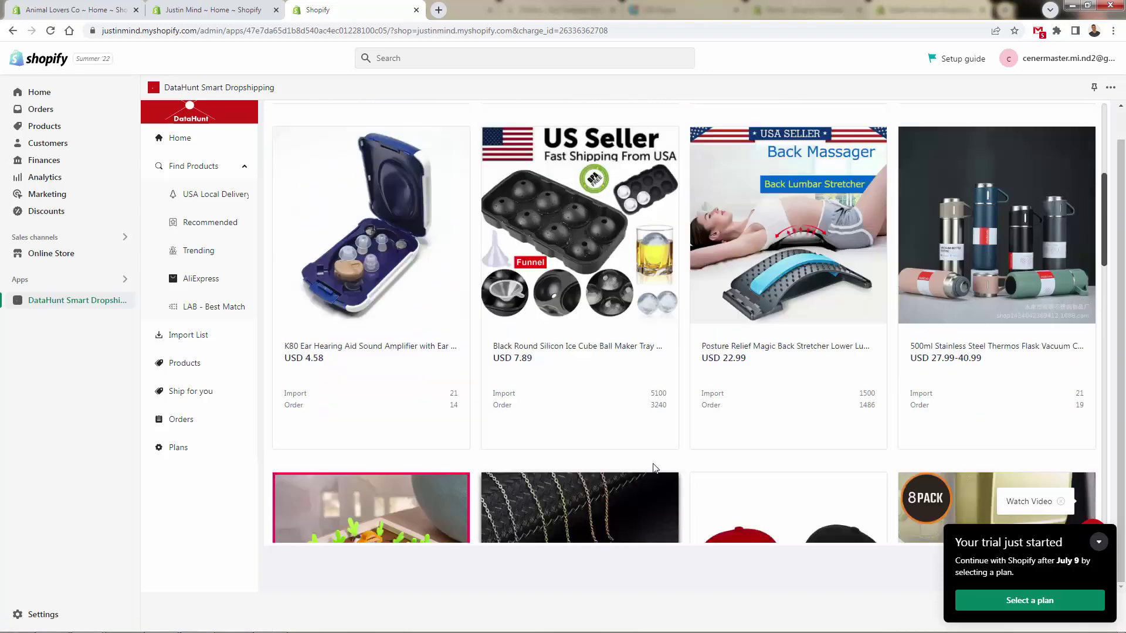
scroll(653, 463, up, 2)
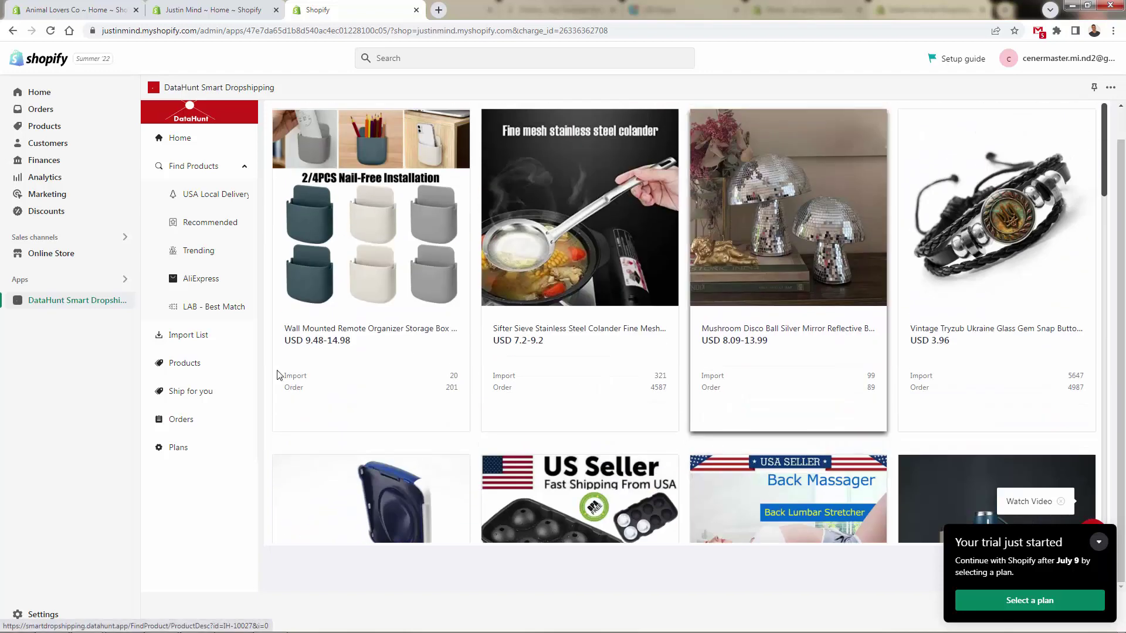
click(245, 168)
right_click(246, 170)
click(217, 168)
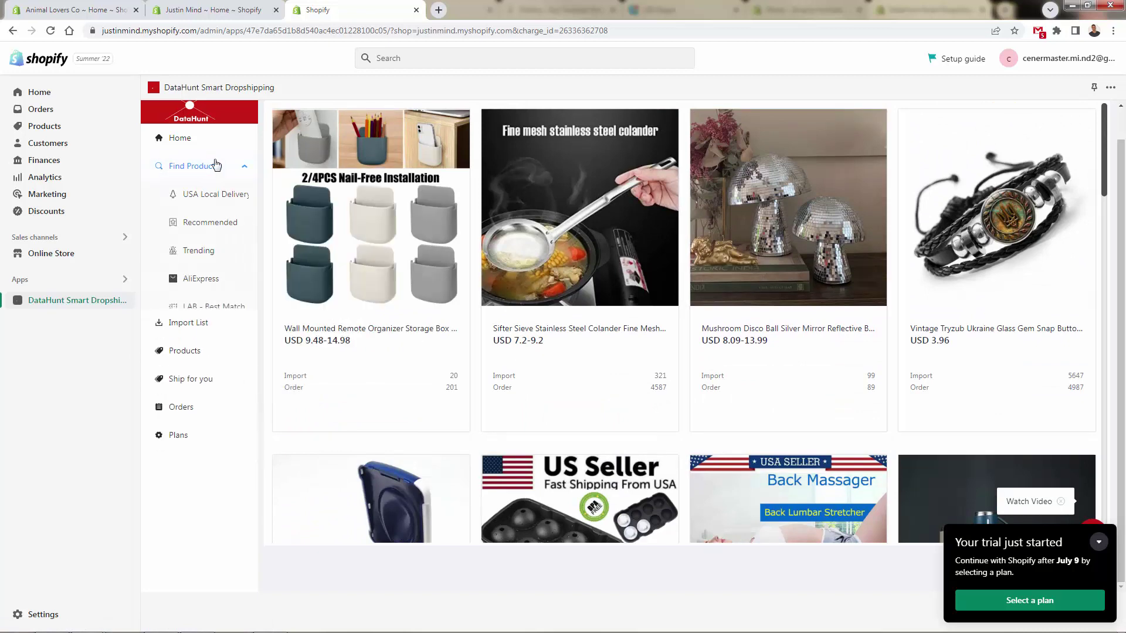
click(216, 168)
Open the import list and review the Gyroor scooter entry
click(205, 196)
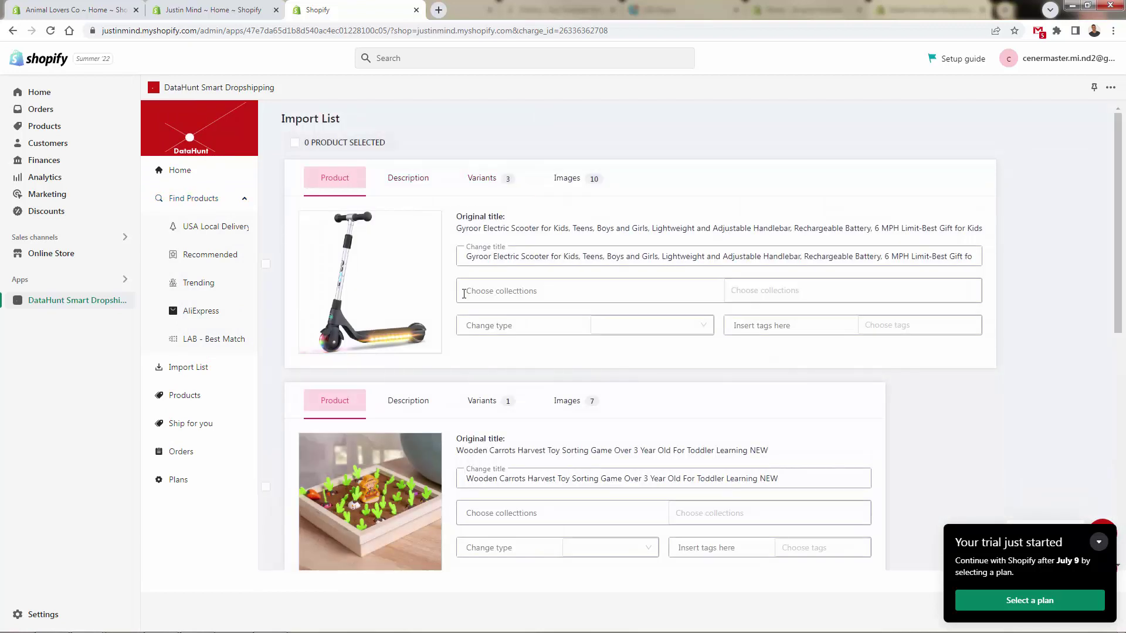
scroll(504, 252, down, 1)
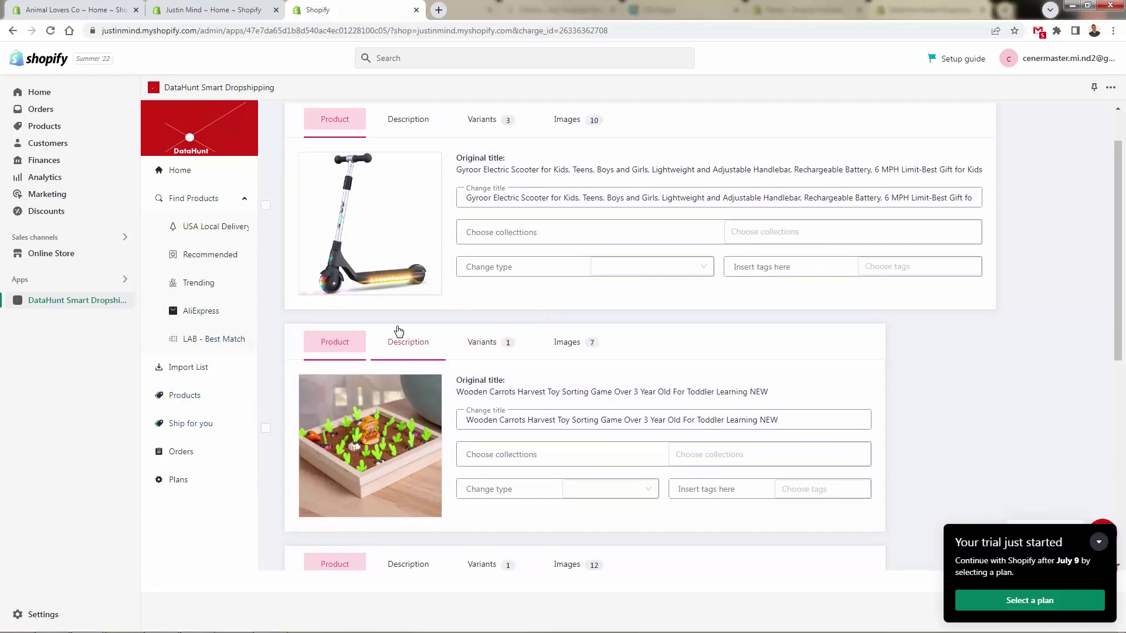
scroll(367, 342, up, 1)
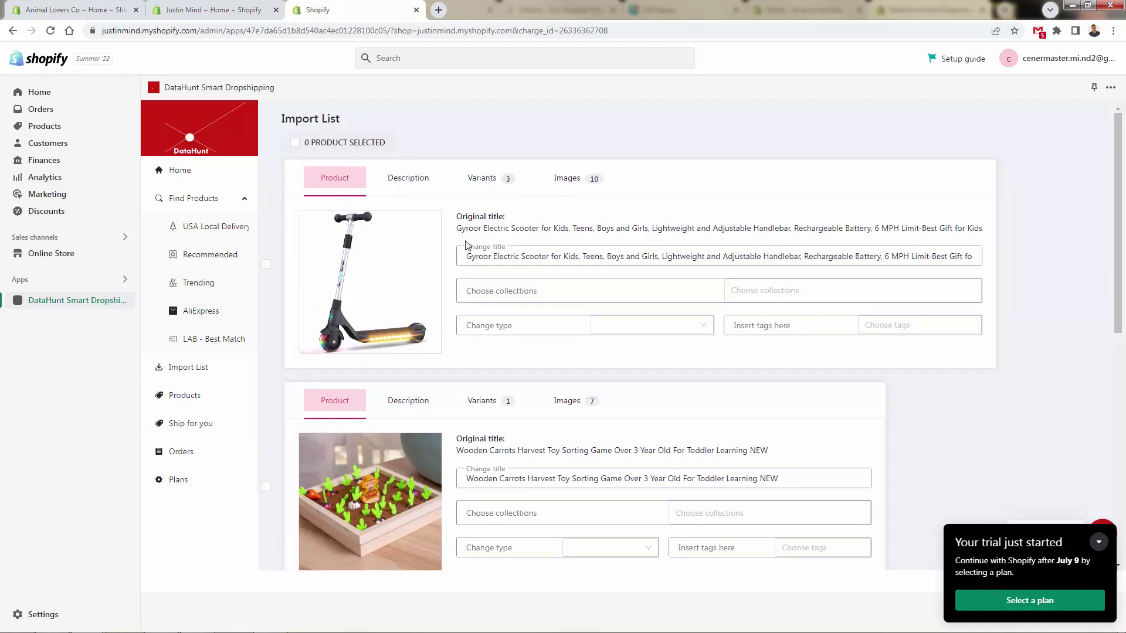
drag(467, 245, 444, 280)
click(470, 223)
Retitle the scooter to 'Hot Selling For The Summer - Electric Scooter for Kids'
drag(582, 261, 1120, 189)
text(Ad)
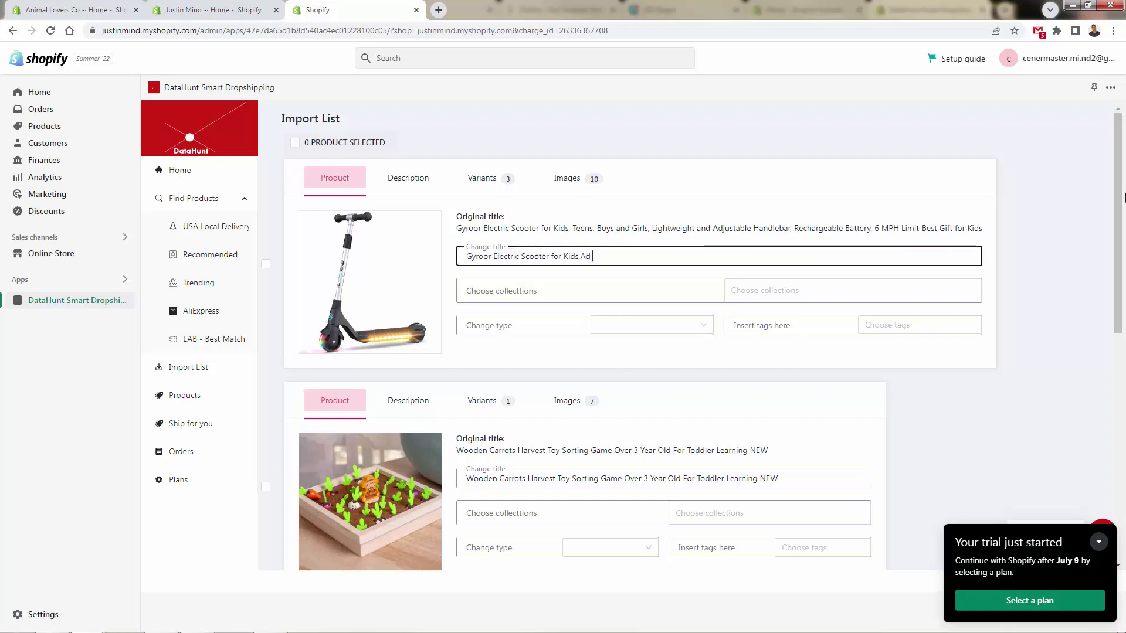
key(BackSpace)
key(BackSpace)
text(Add Brand Name)
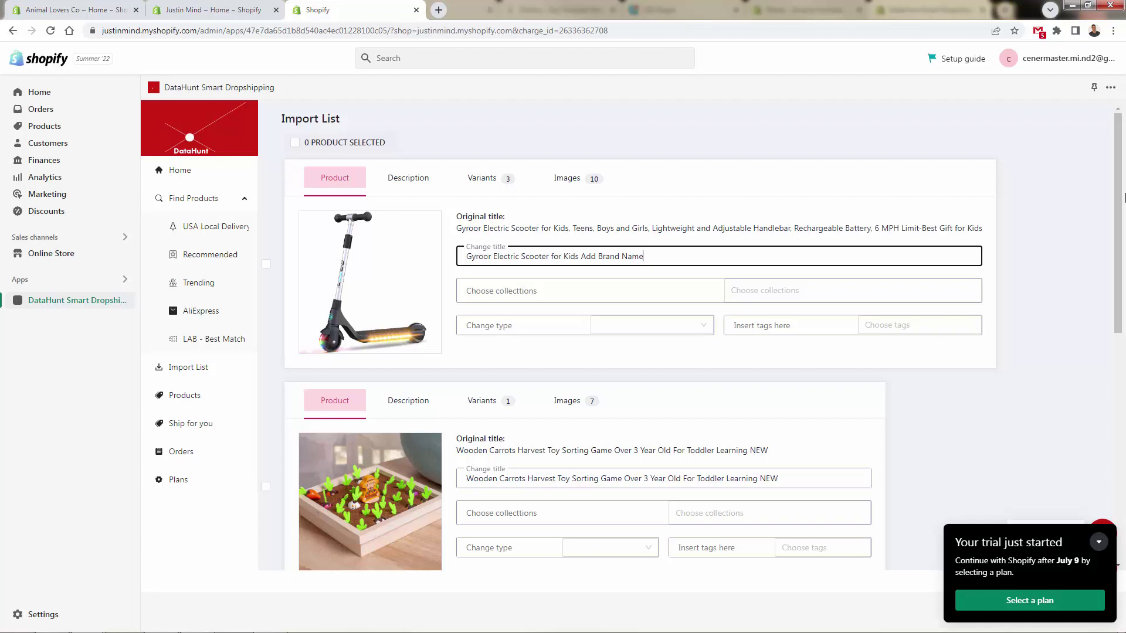
double_click(483, 257)
text(Hot Selling For The )
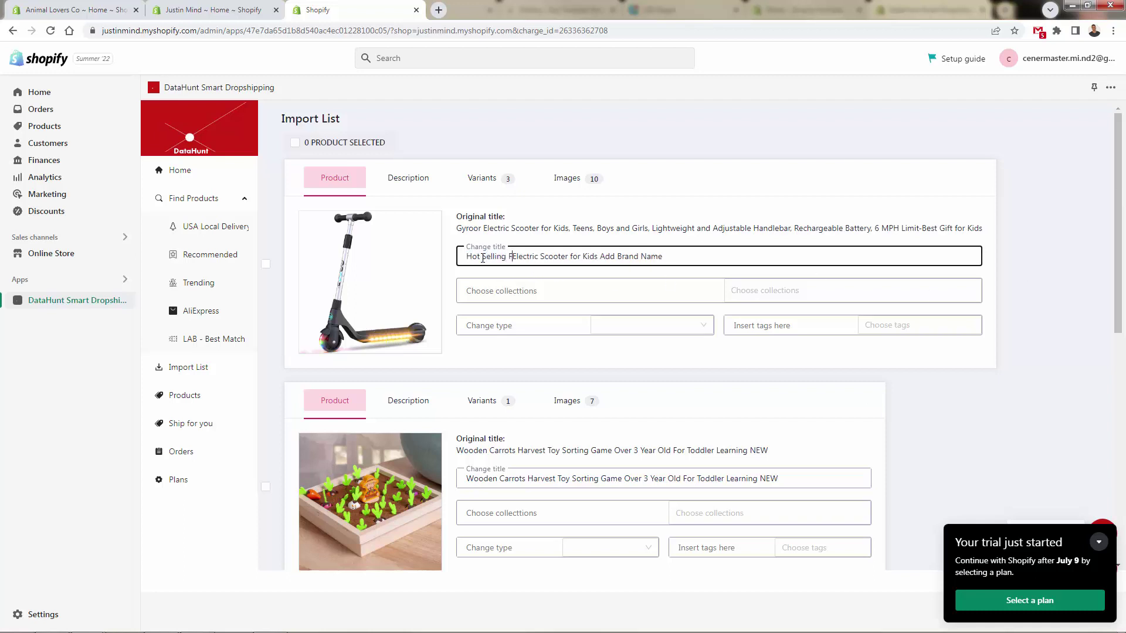
text(Summer -)
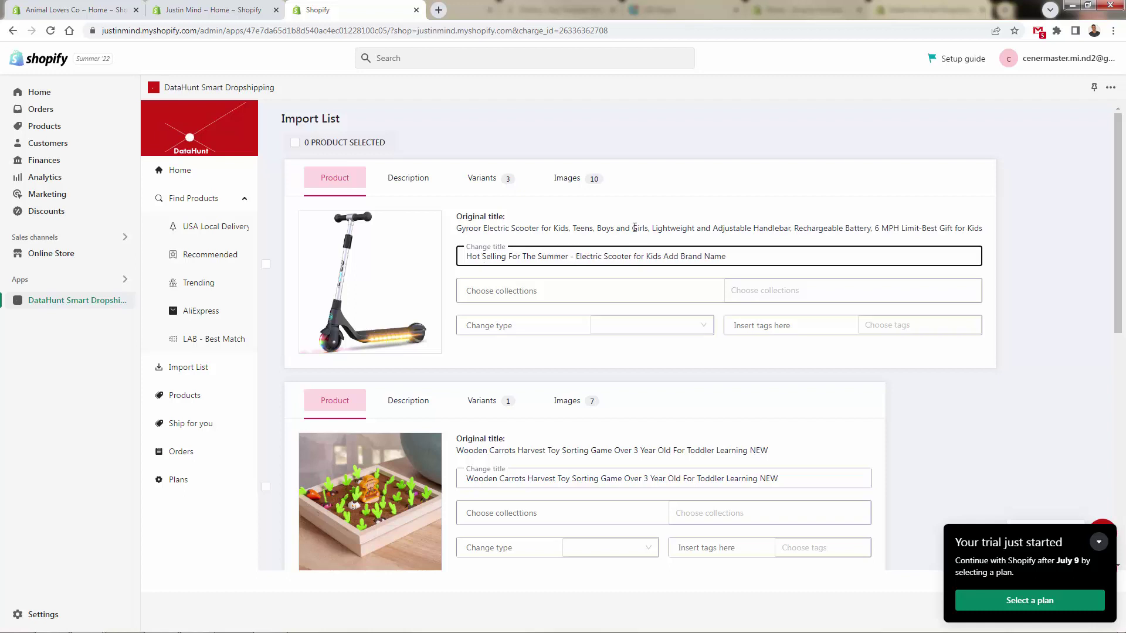
drag(662, 256, 730, 256)
key(BackSpace)
Check the scooter's collections, product type and tags fields without changing them
click(515, 287)
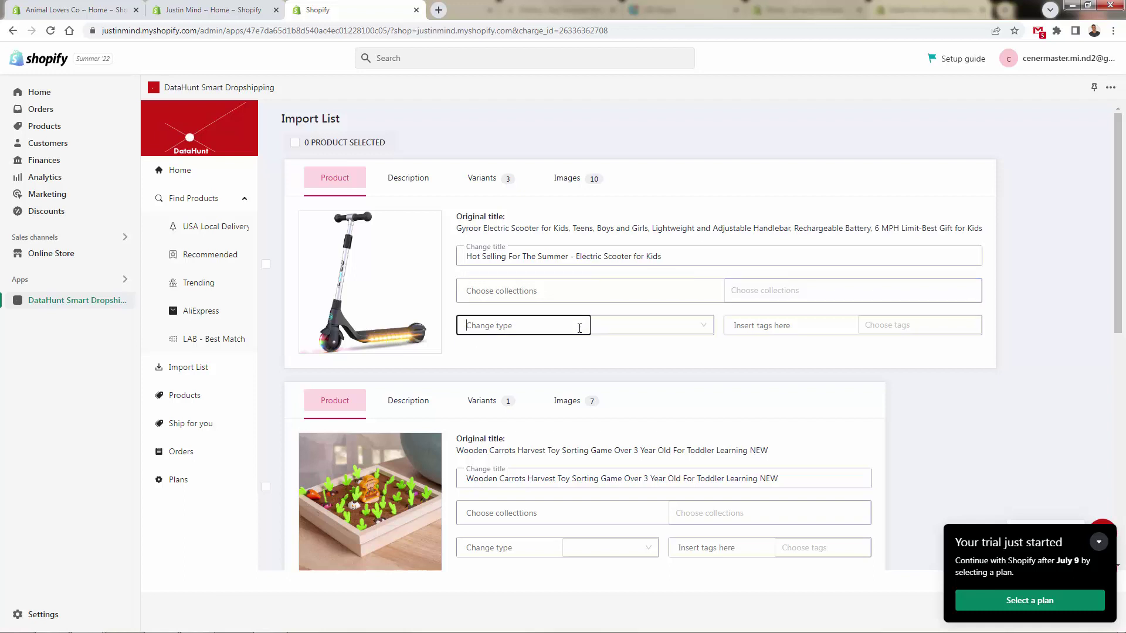
click(661, 327)
click(777, 323)
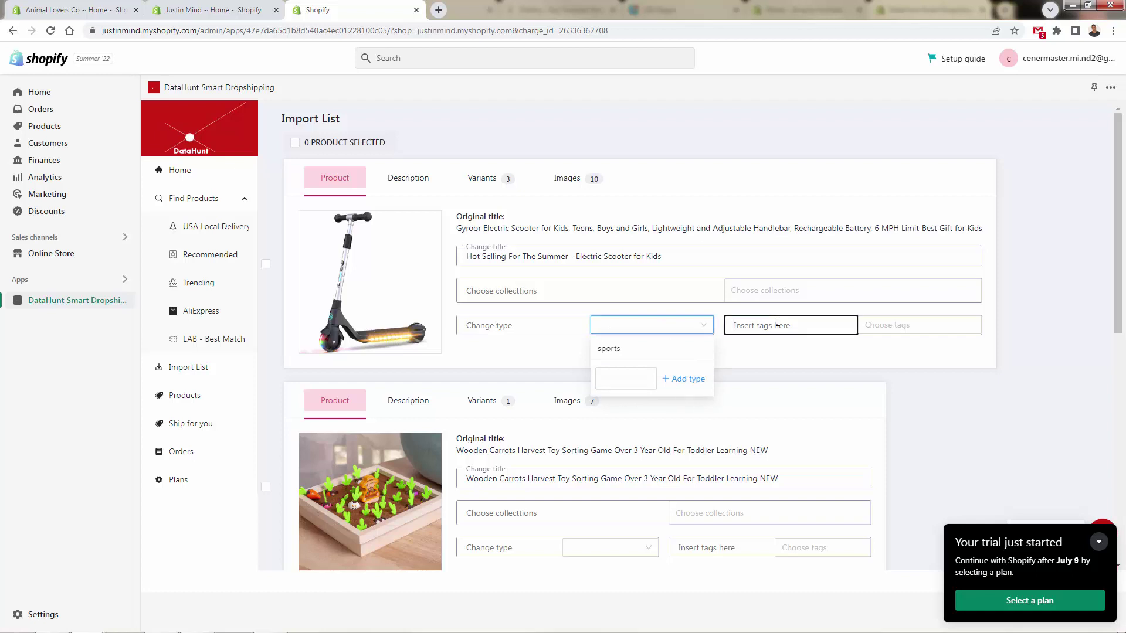
click(909, 328)
click(843, 354)
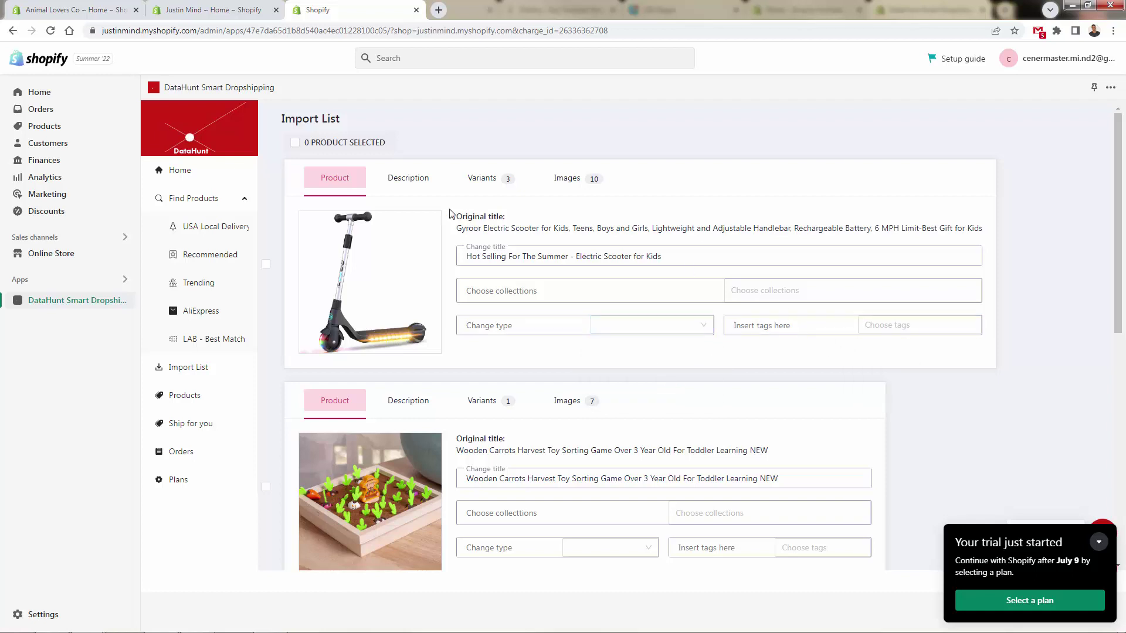
In the scooter's Description editor, make the POWERFUL MOTOR paragraph bold
click(392, 182)
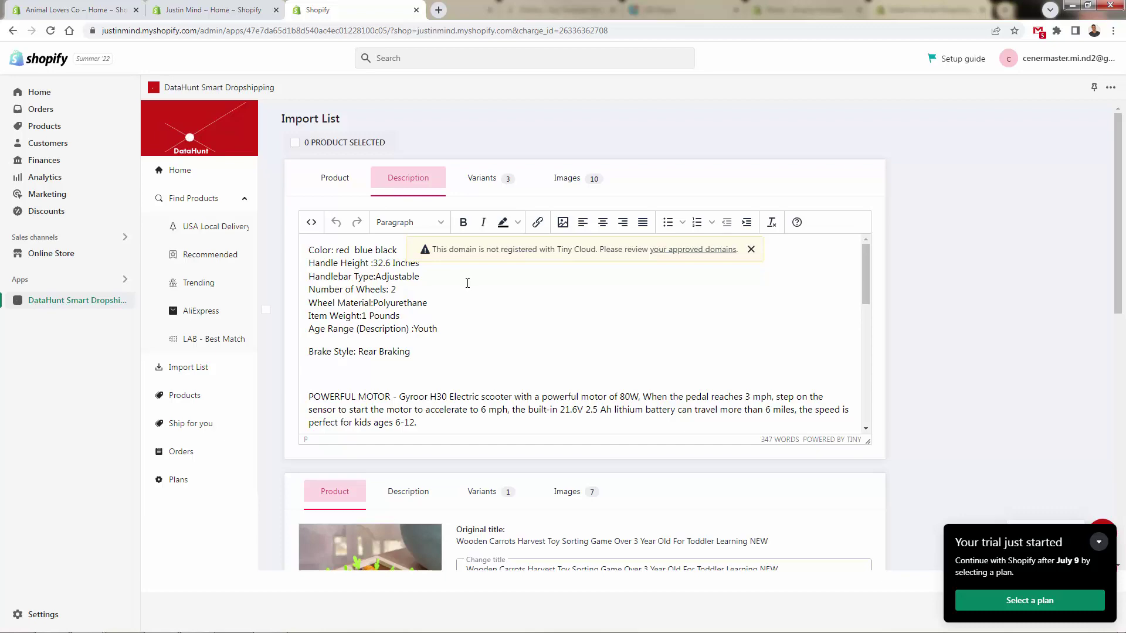
scroll(467, 283, down, 10)
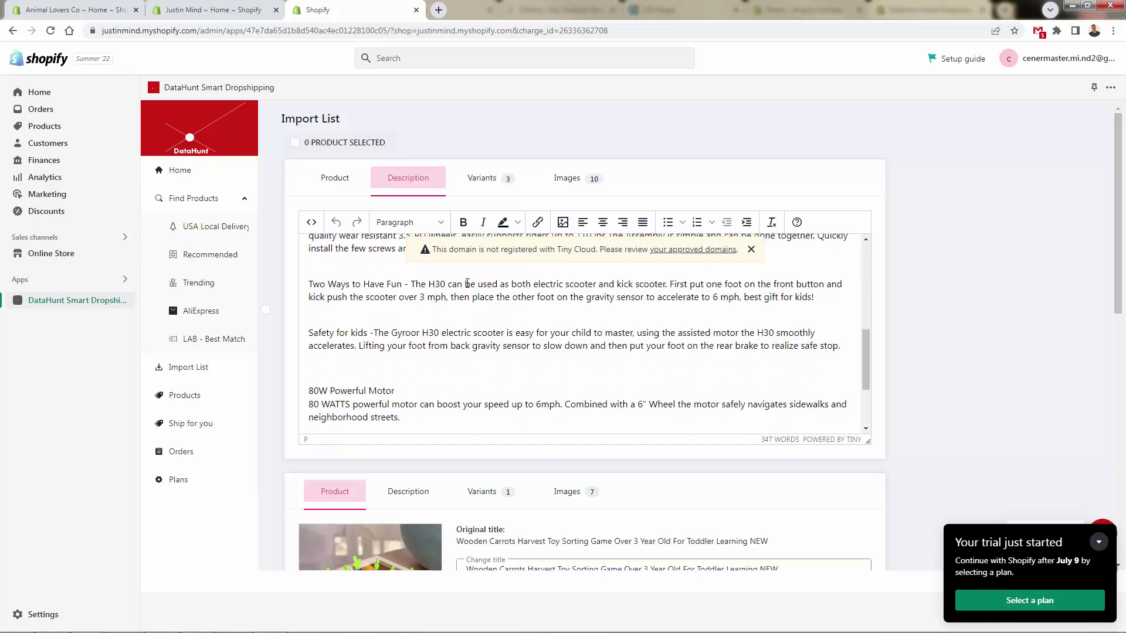
scroll(467, 283, down, 1)
scroll(467, 287, up, 7)
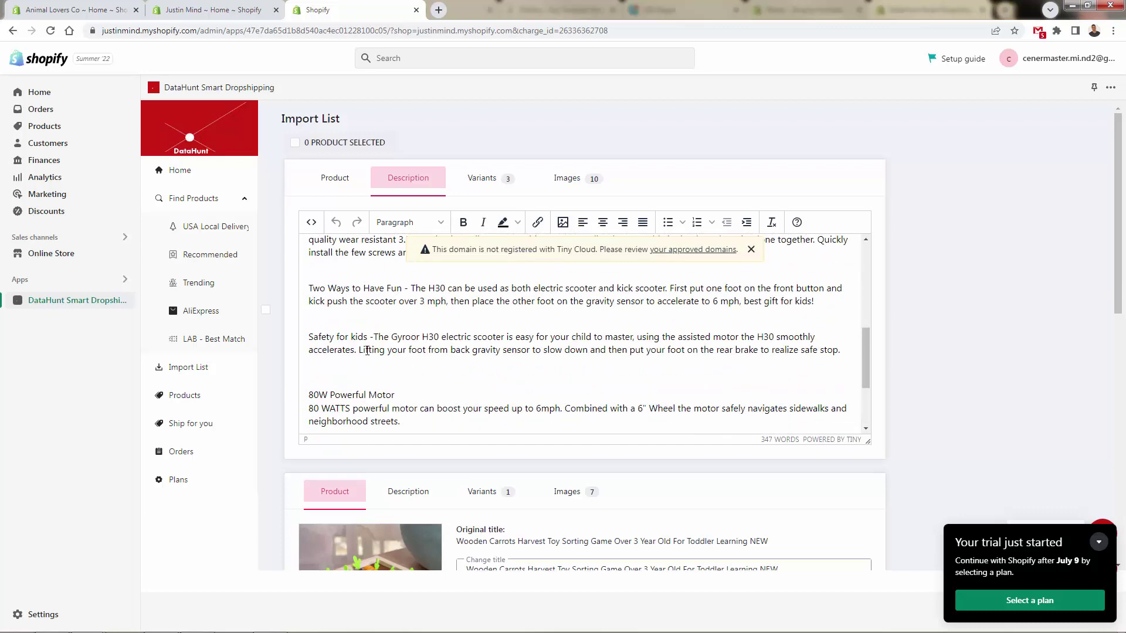
scroll(348, 379, up, 2)
triple_click(337, 384)
scroll(330, 385, down, 2)
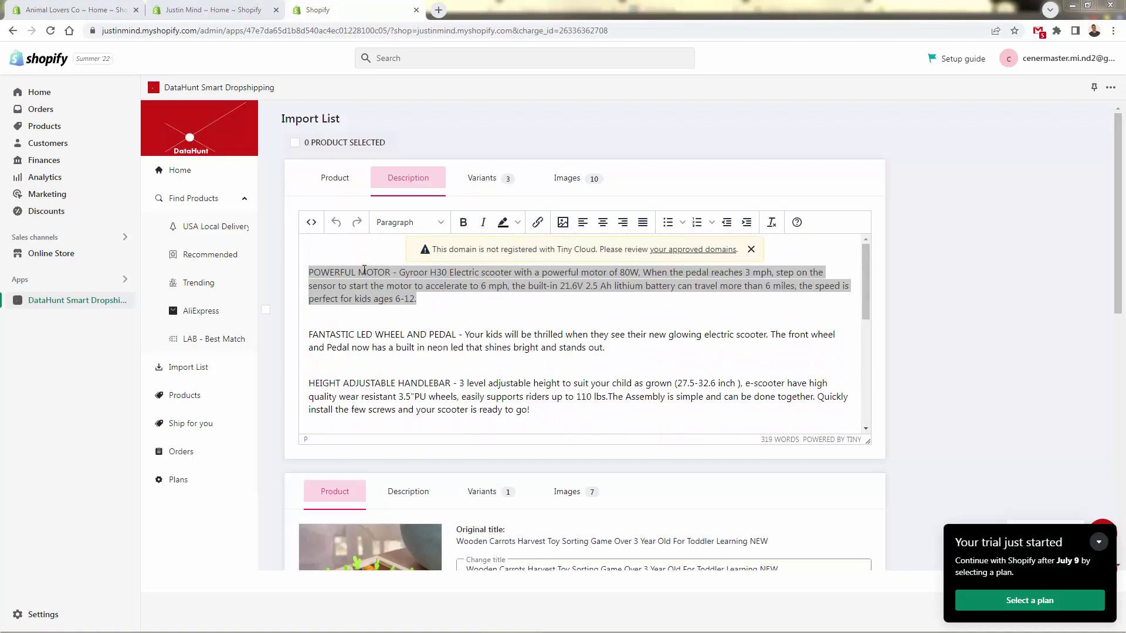
click(463, 222)
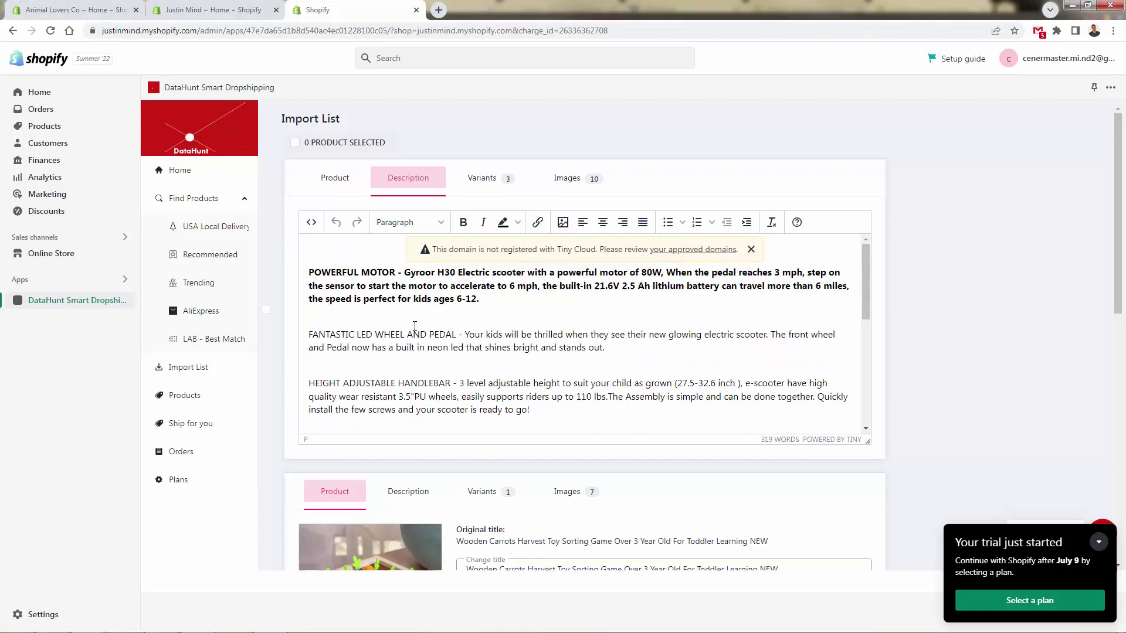
scroll(415, 326, down, 2)
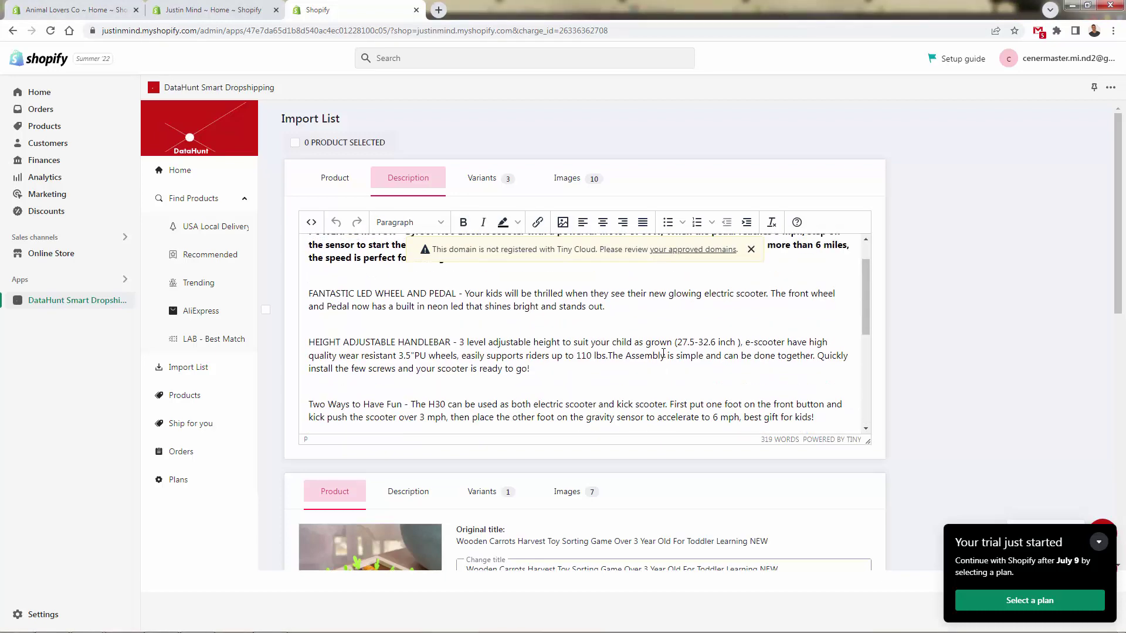
On the Variants tab, replace the black variant's price with 29
scroll(415, 326, up, 2)
click(491, 180)
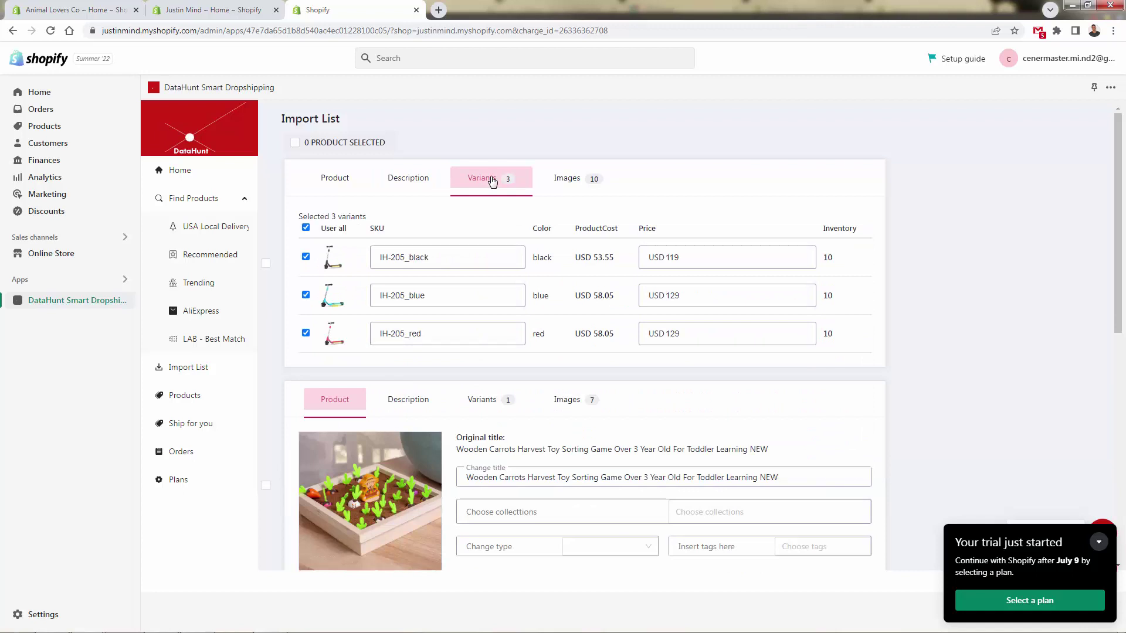
click(490, 260)
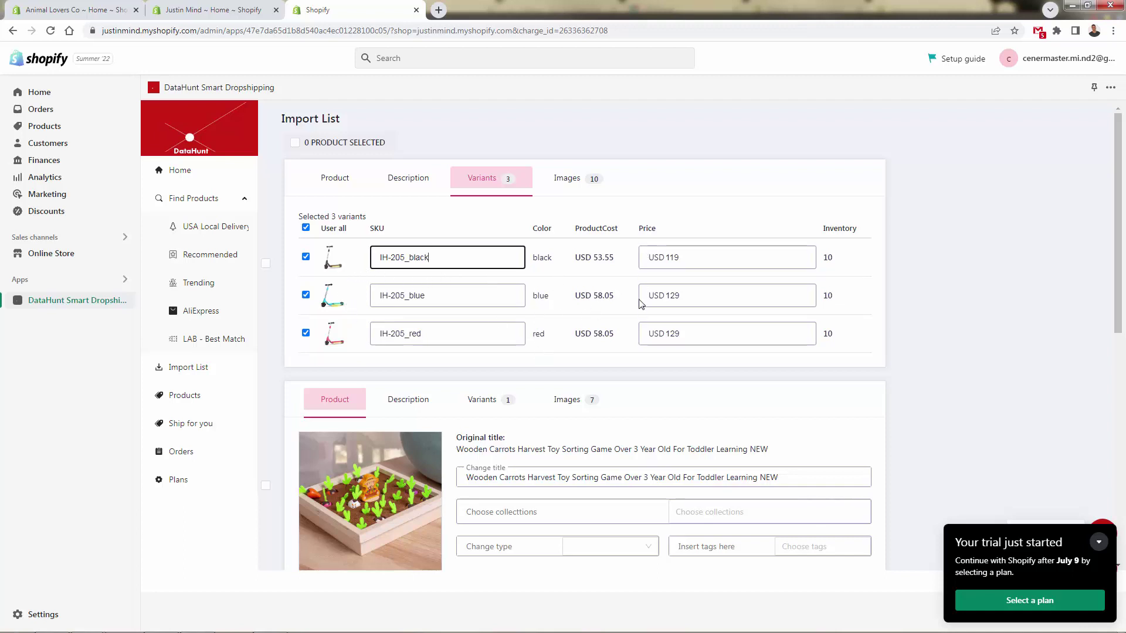
click(697, 259)
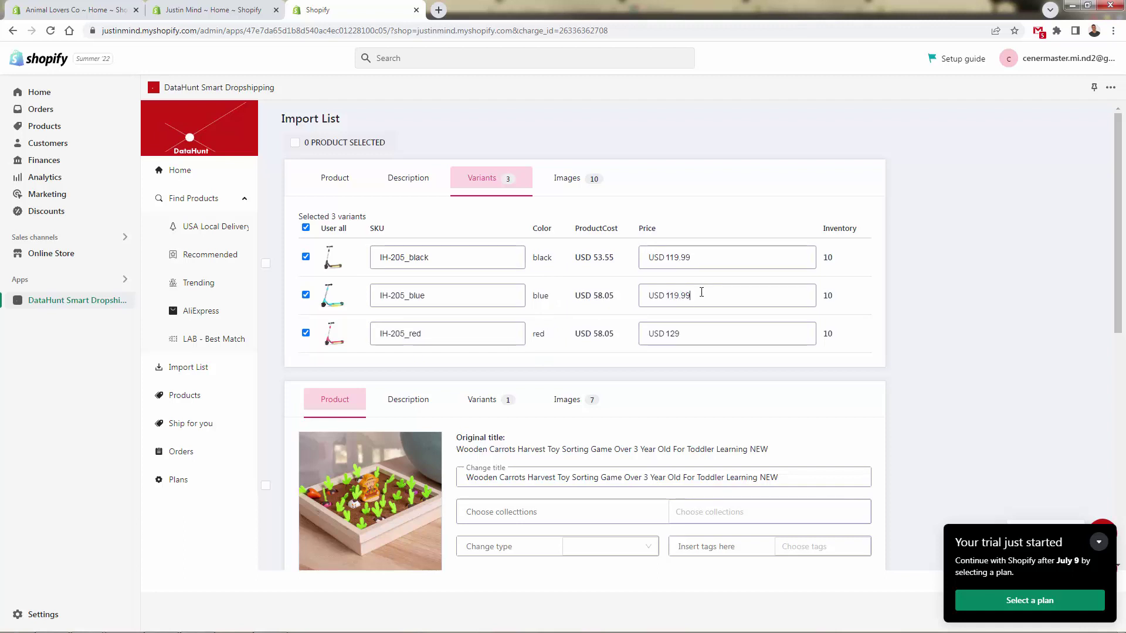
drag(667, 257, 757, 256)
click(735, 262)
double_click(680, 260)
text(299.99)
Replace the blue and red variant prices, bringing all three variants to USD 299.99
right_click(752, 254)
click(670, 296)
double_click(669, 297)
text(2)
double_click(667, 334)
text(299.)
Include the three remaining scooter images so all 10 are selected, and check the scooter for import
click(350, 189)
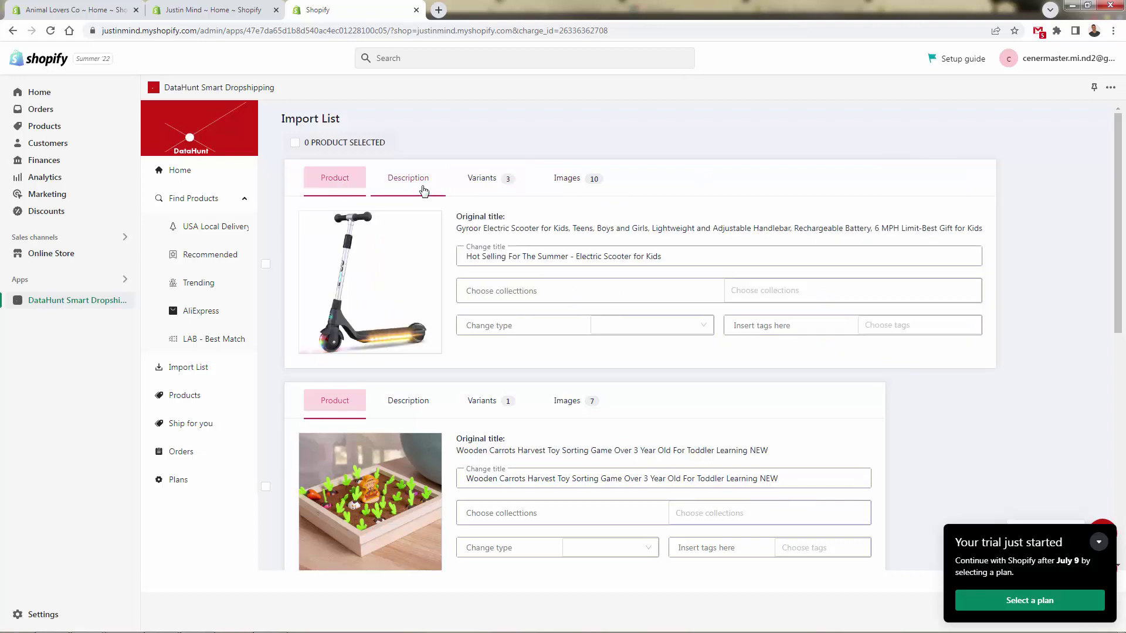
click(423, 189)
click(481, 180)
click(567, 180)
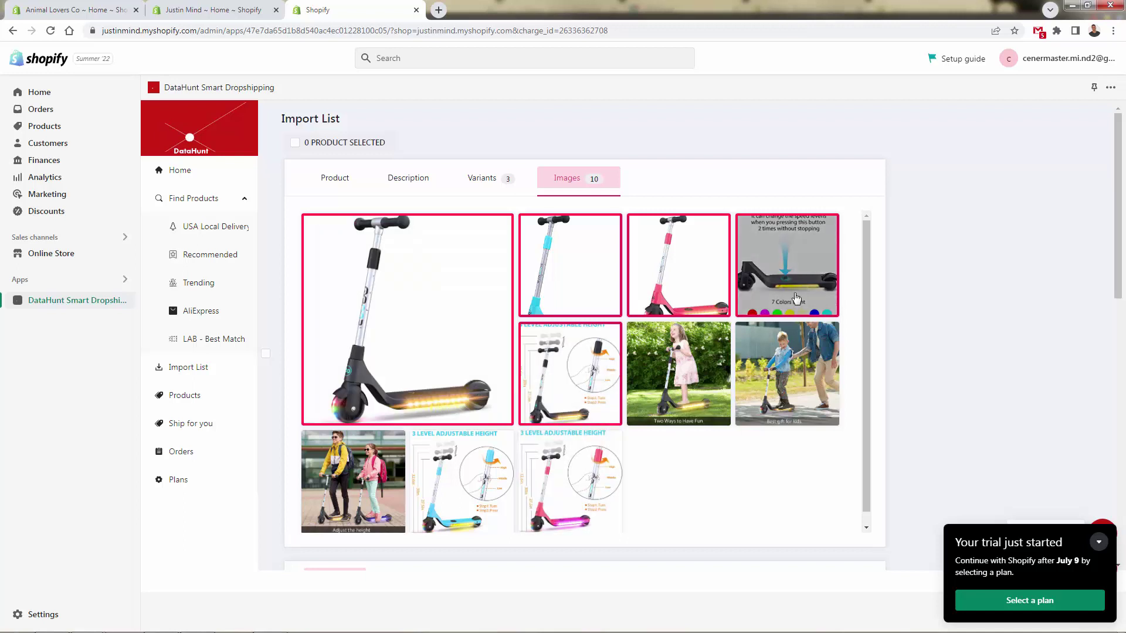
click(353, 481)
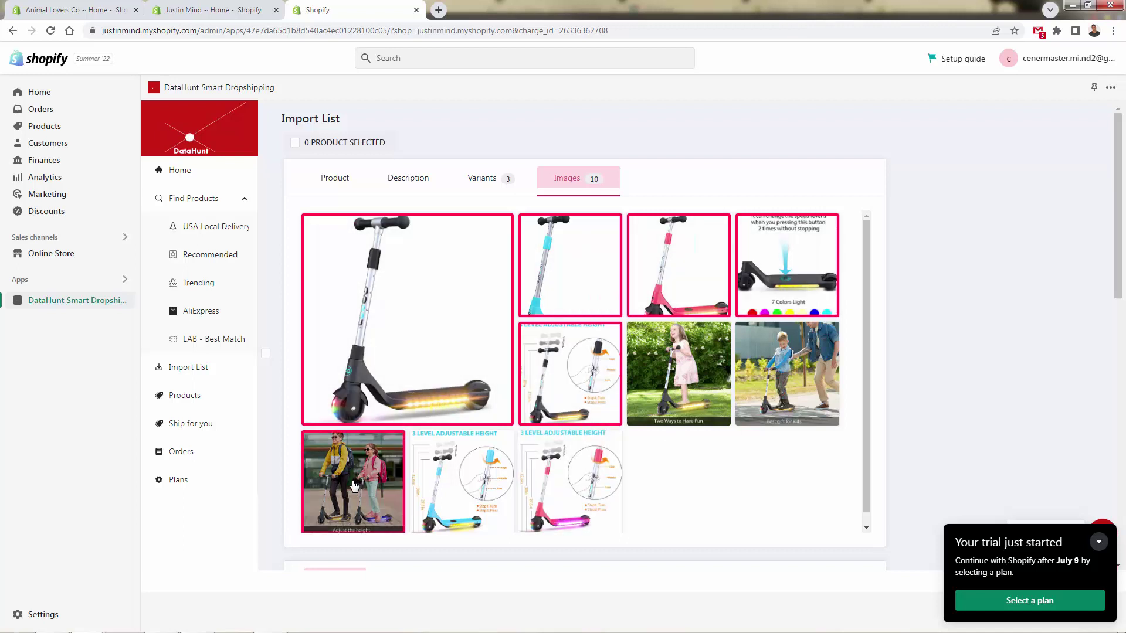
click(461, 480)
click(570, 478)
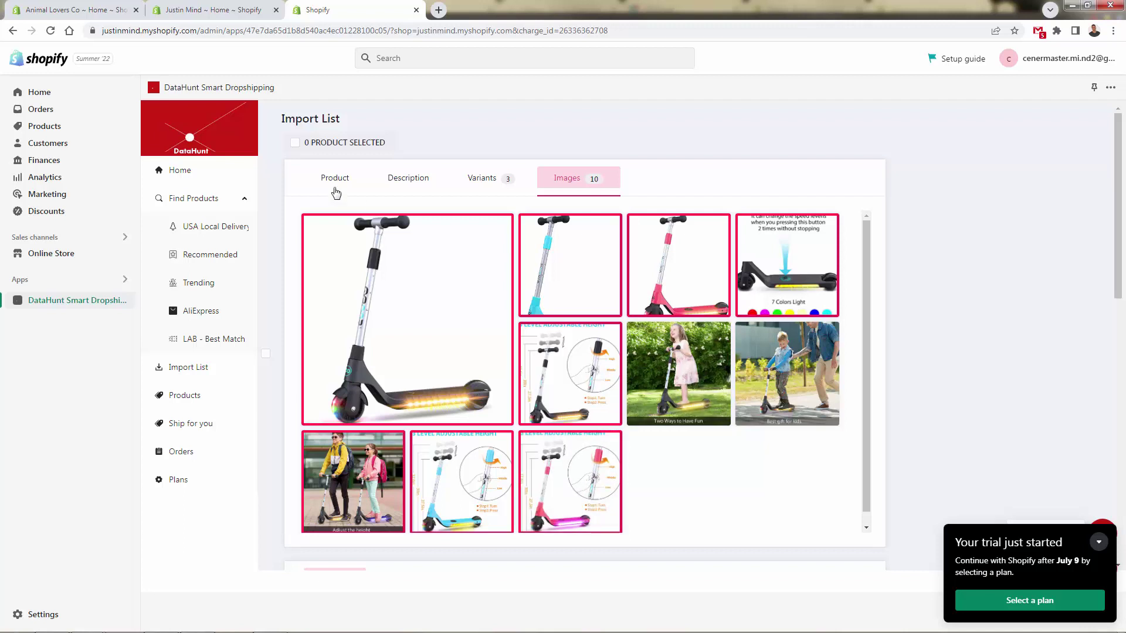
click(296, 143)
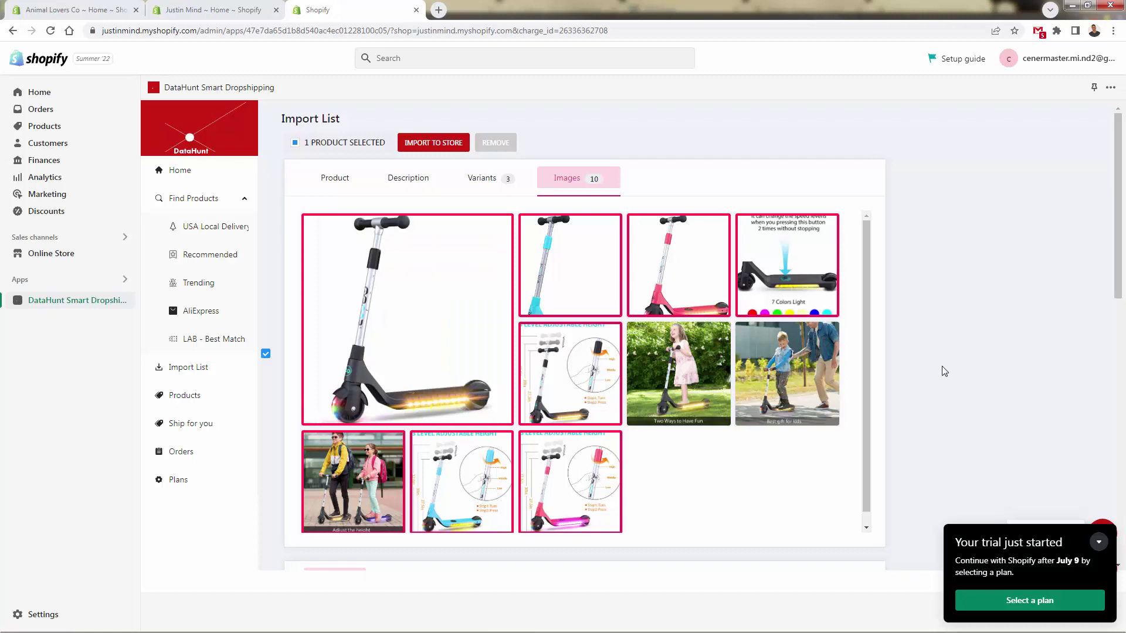
Import the checked, retitled electric scooter from the Import List into the Shopify store
scroll(808, 392, down, 11)
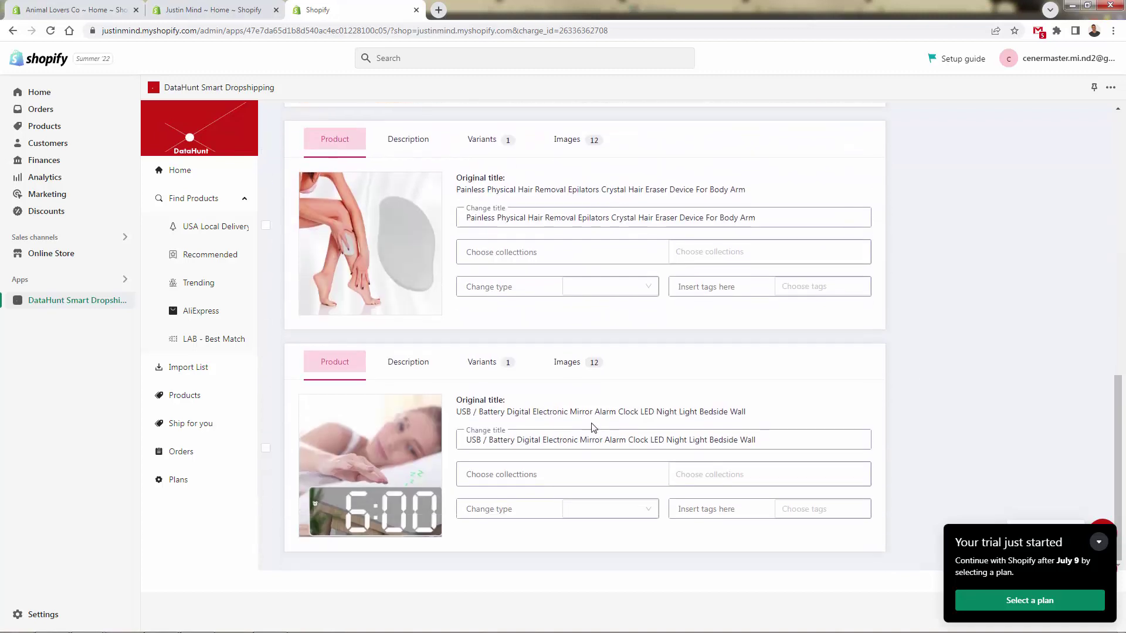
scroll(591, 423, up, 11)
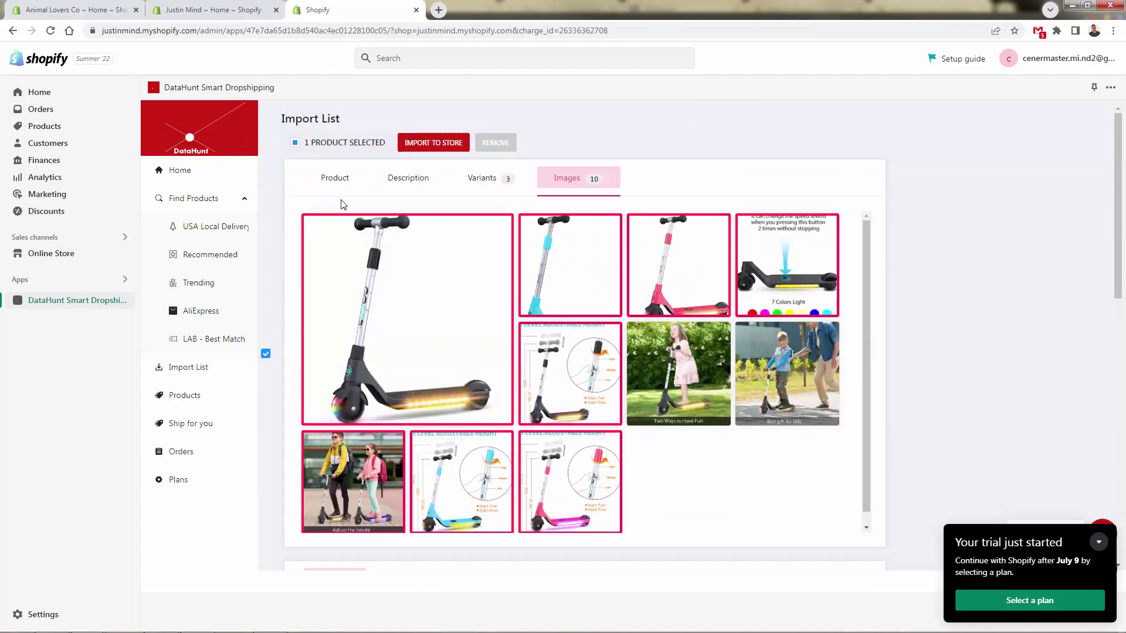
click(325, 178)
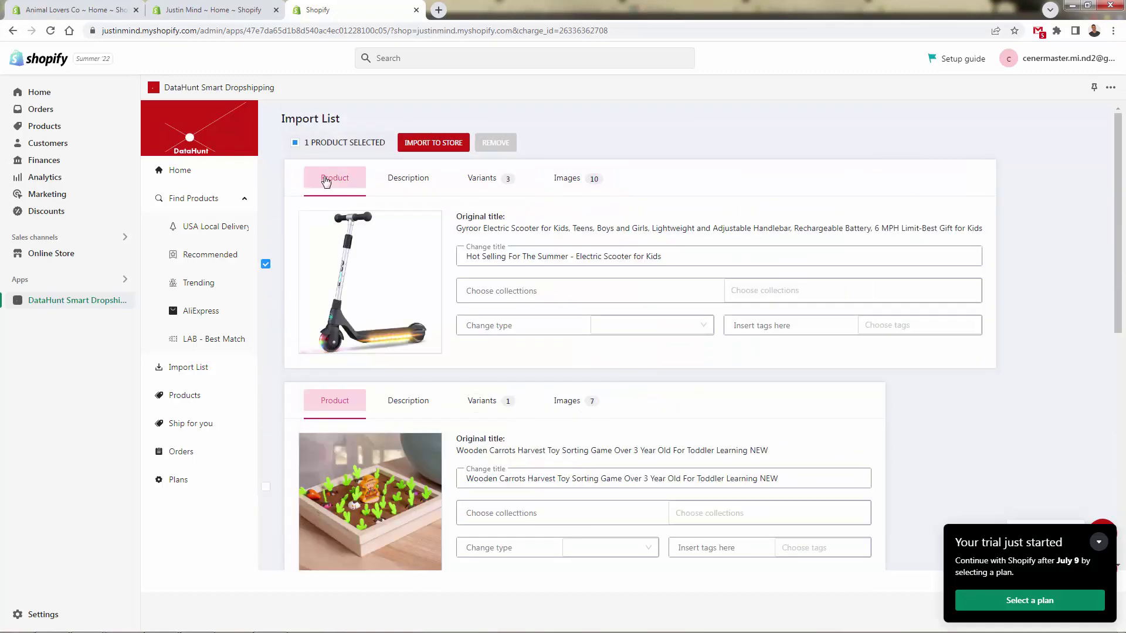
click(493, 258)
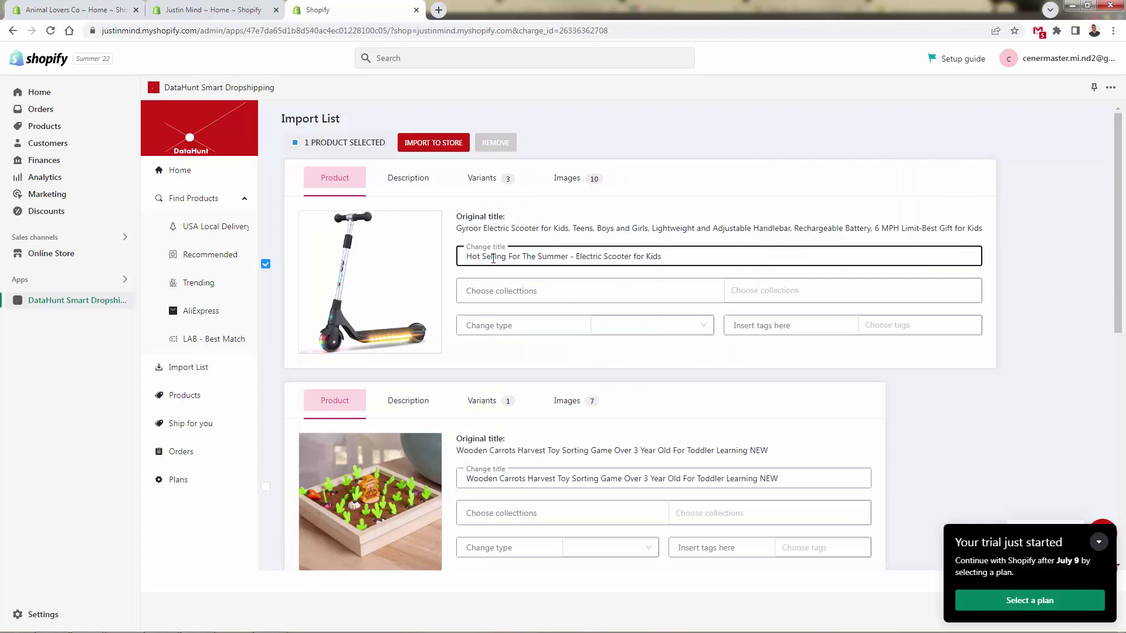
click(441, 146)
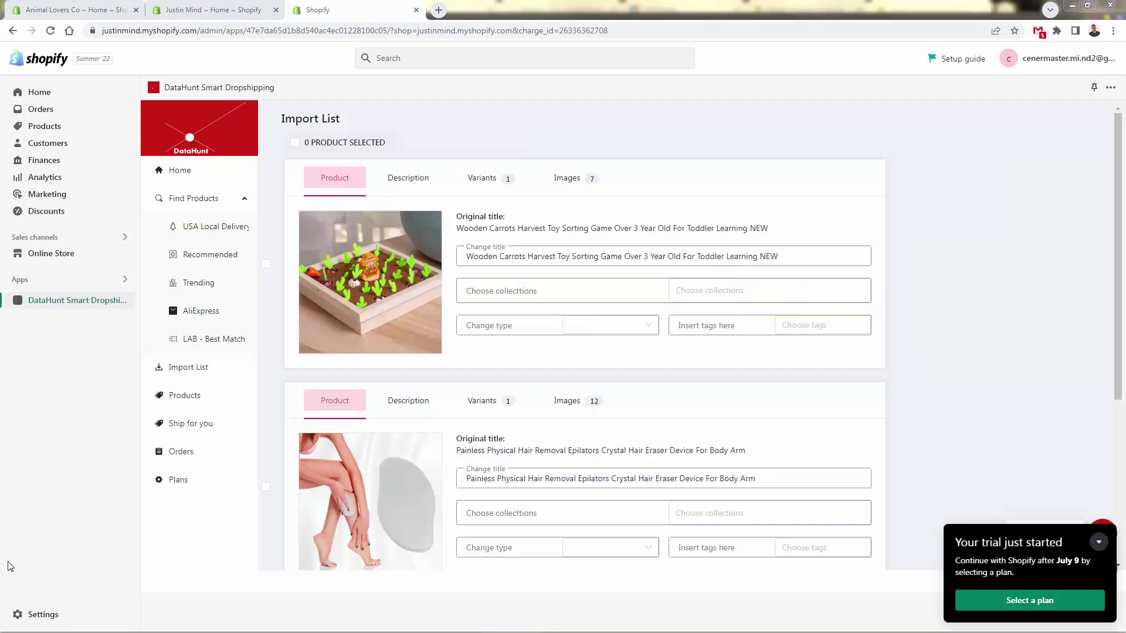
View the imported Products list, glance at Orders, and return to Products showing the scooter at 299.99
click(196, 402)
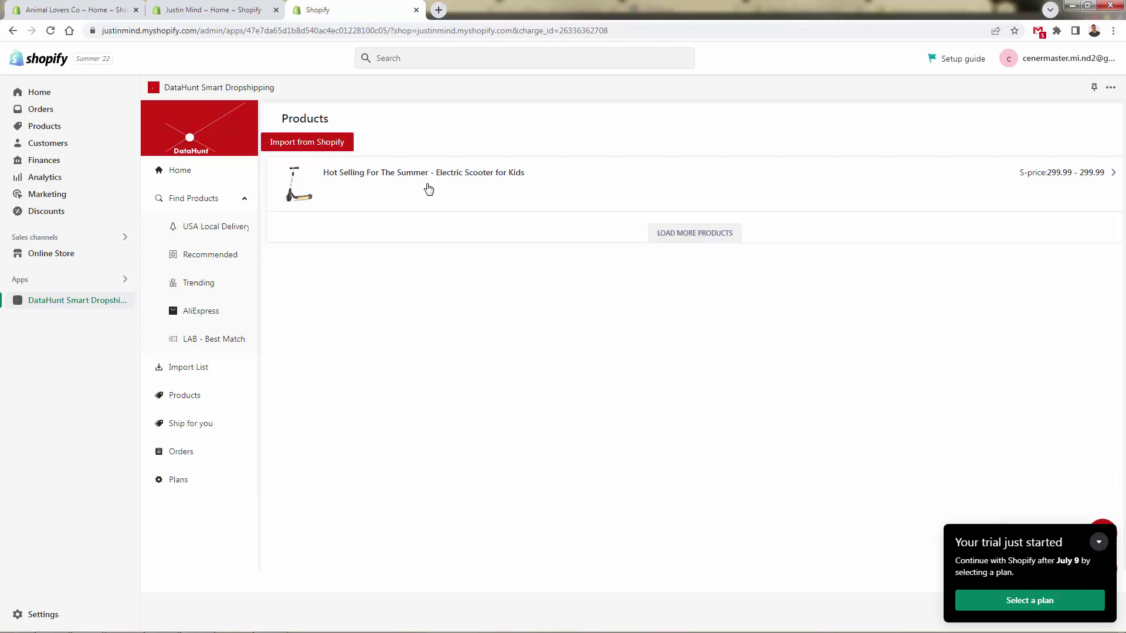
click(179, 455)
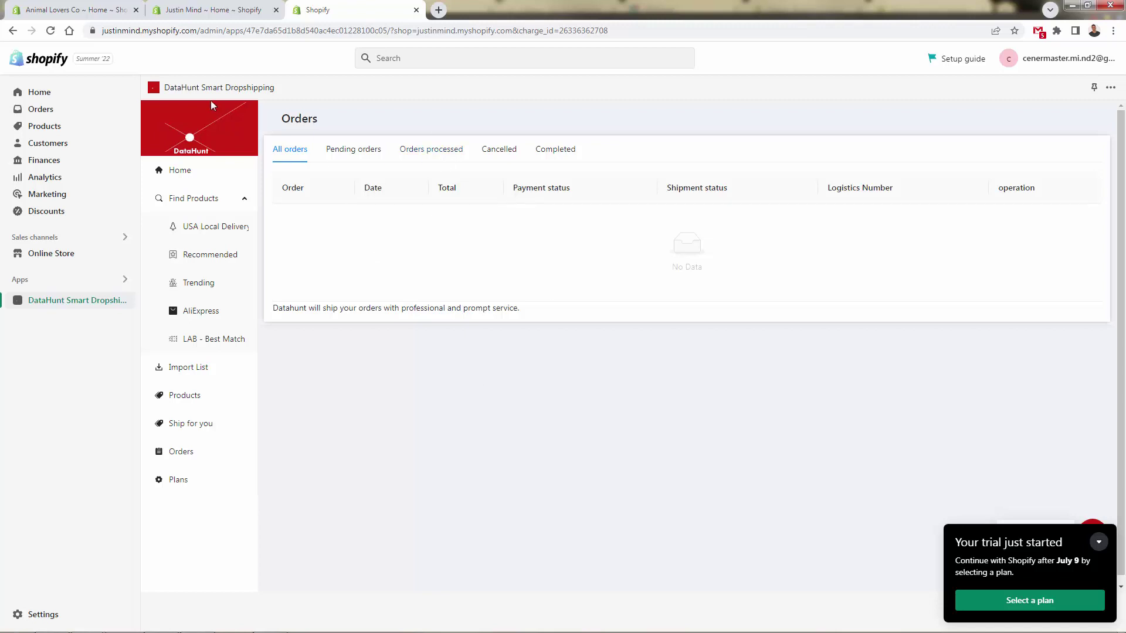
click(225, 391)
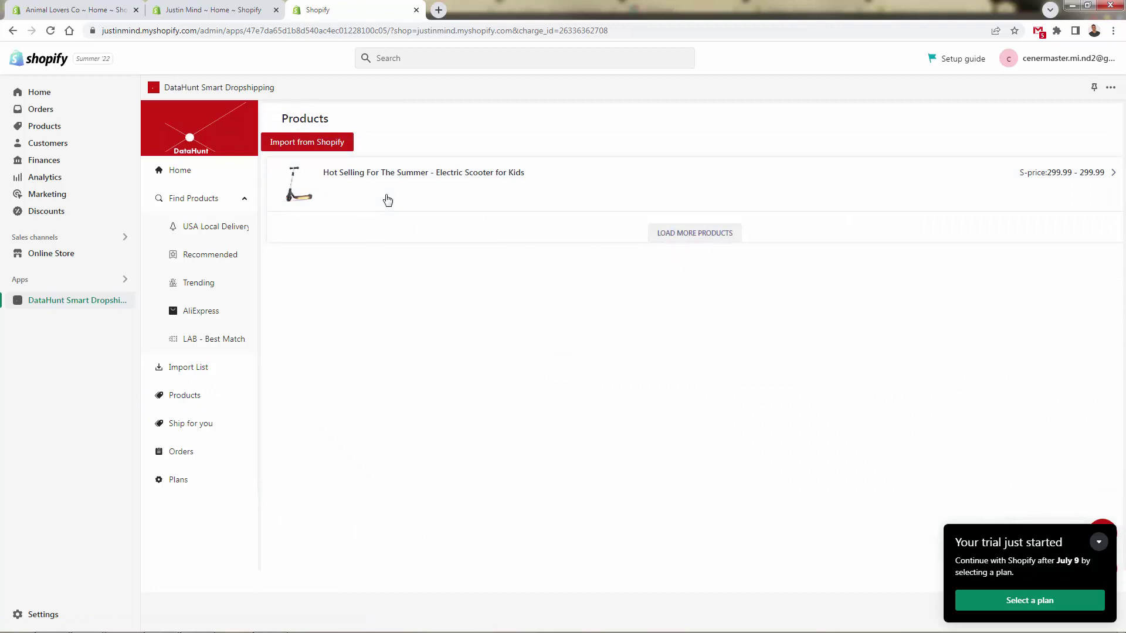
Open the scooter in the Shopify product editor and preview its storefront page at $299.99
click(394, 174)
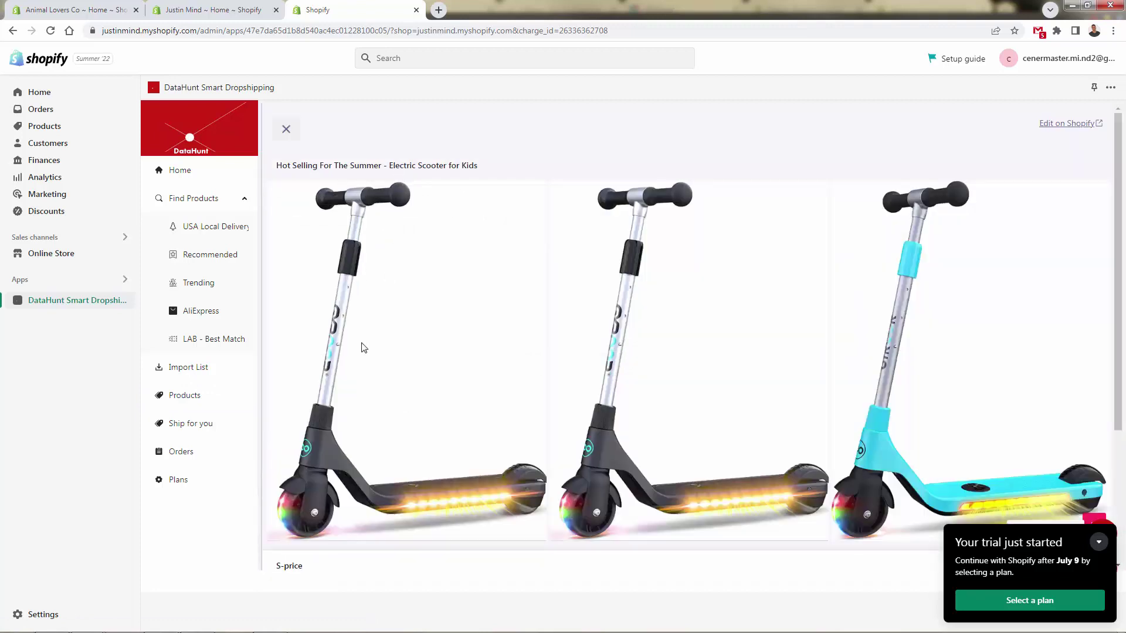
scroll(362, 348, down, 3)
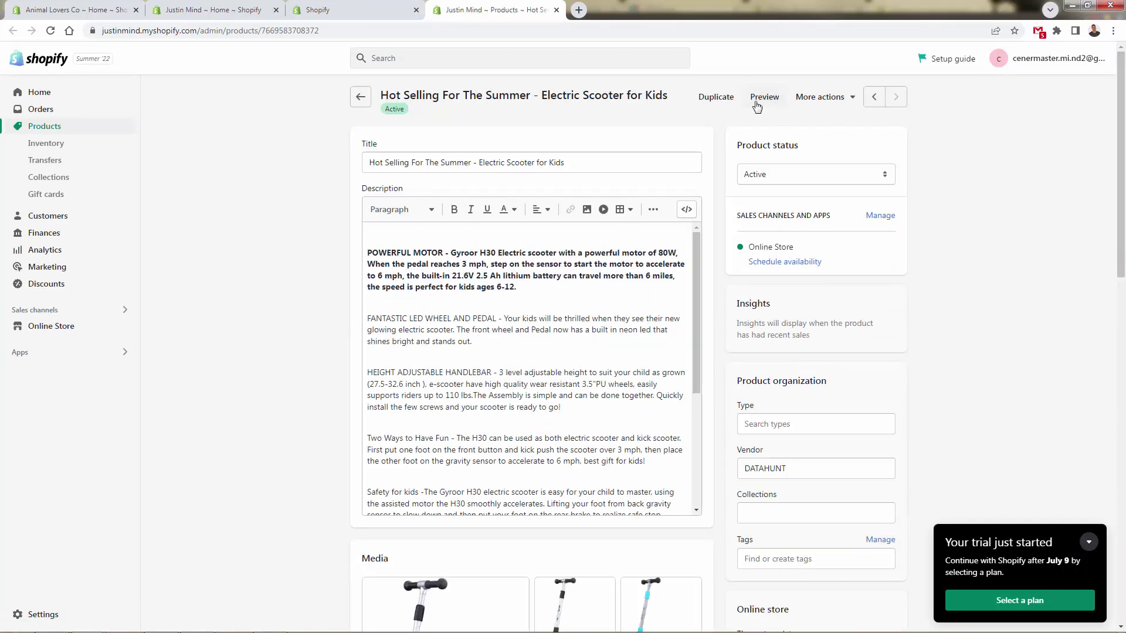
click(757, 103)
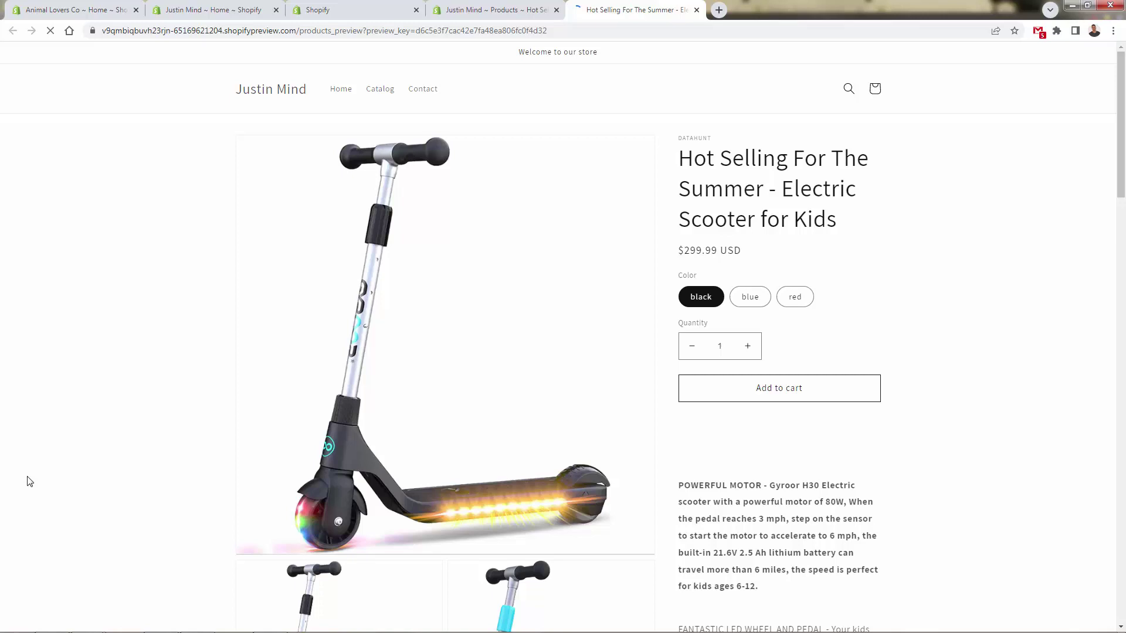
Cycle the storefront scooter page through its blue, red and black color variants
drag(739, 157, 839, 202)
click(839, 202)
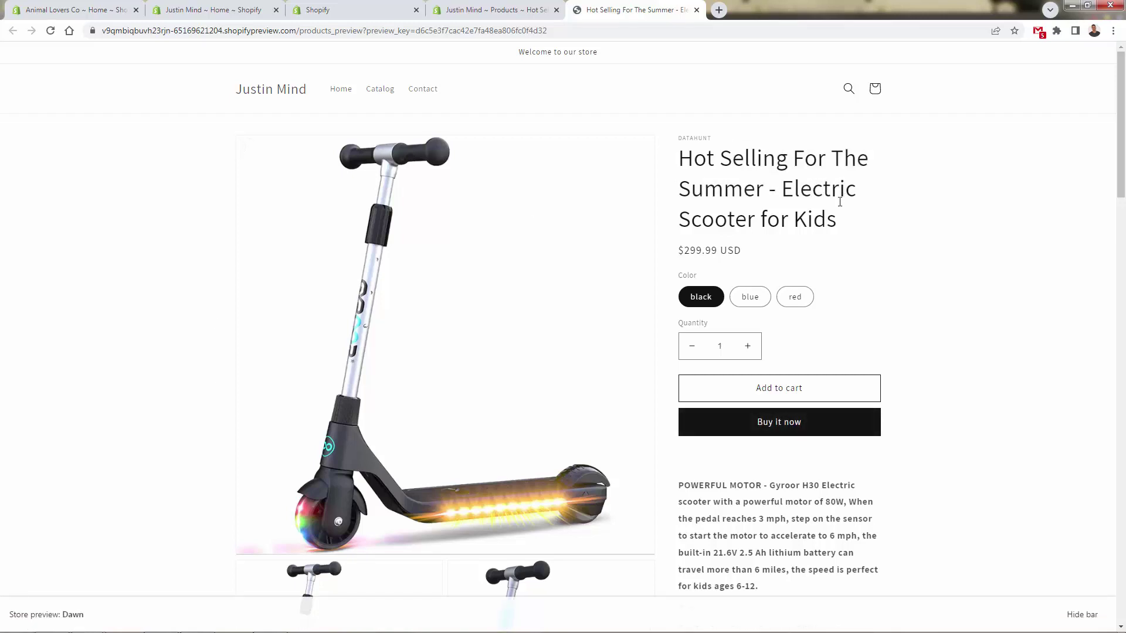
click(750, 297)
click(795, 298)
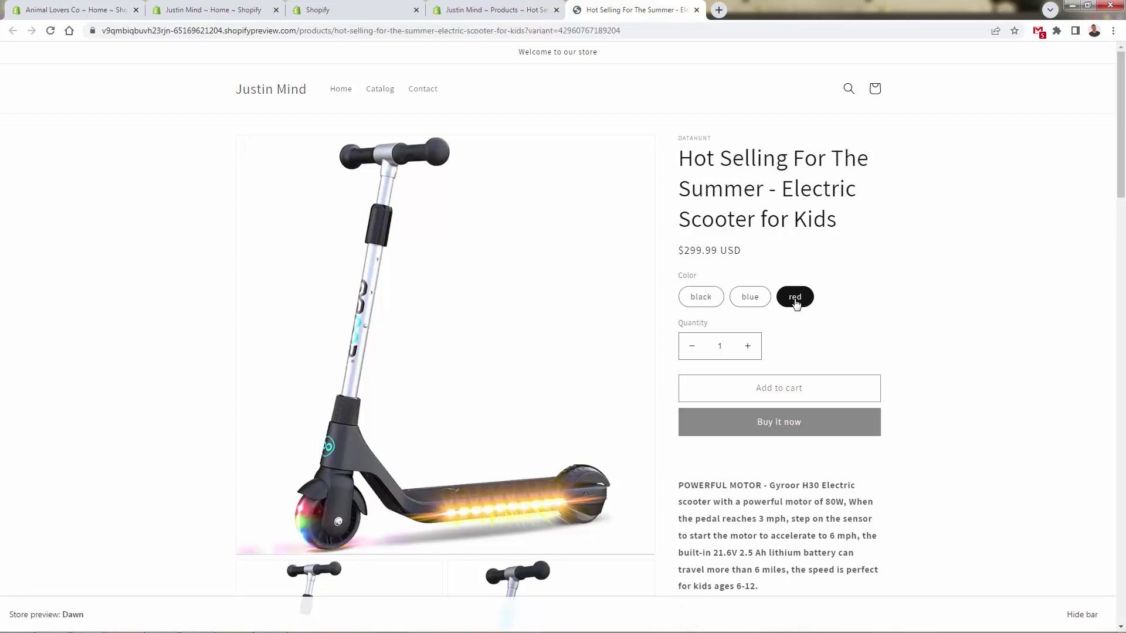
click(722, 297)
Browse the photo gallery, enlarging and then closing the Two Ways to Have Fun photo
scroll(698, 293, down, 3)
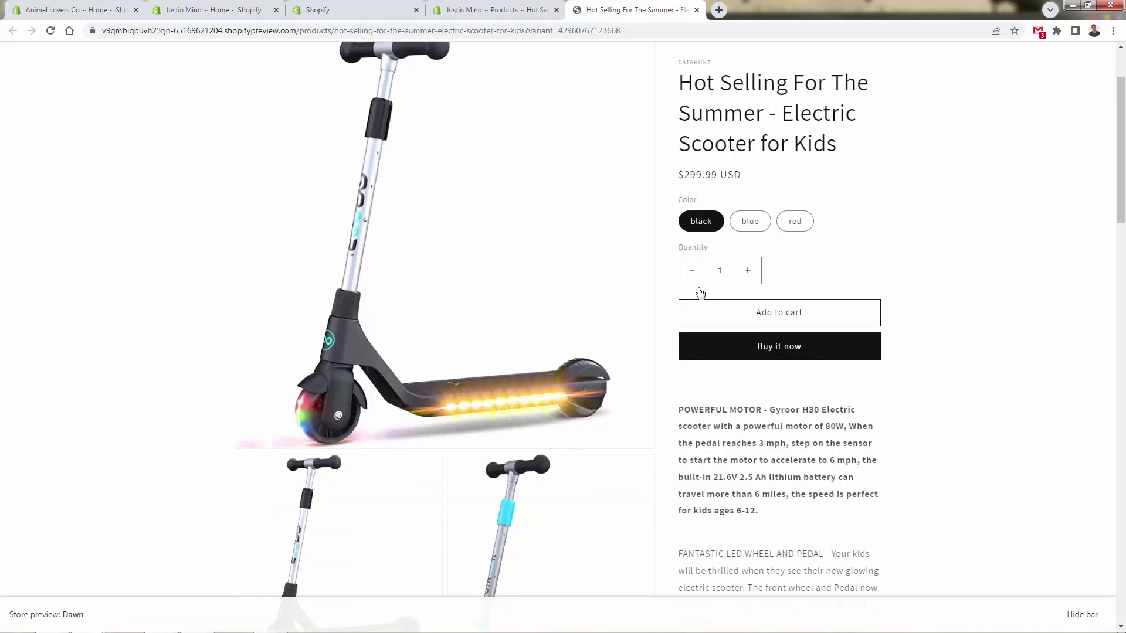
scroll(692, 300, down, 8)
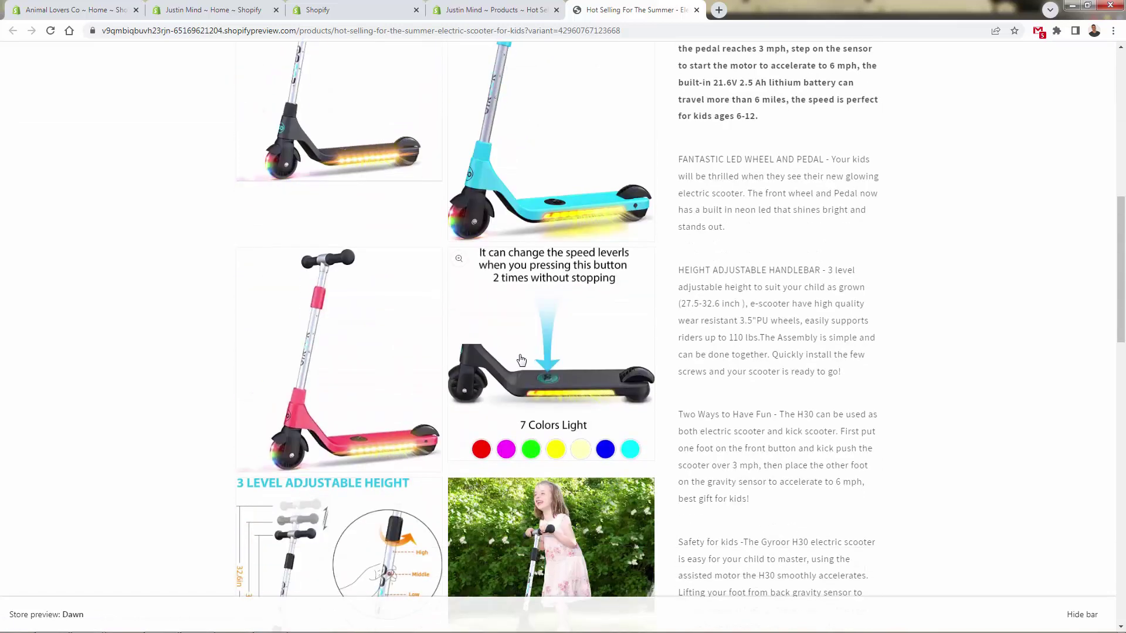
scroll(516, 363, down, 4)
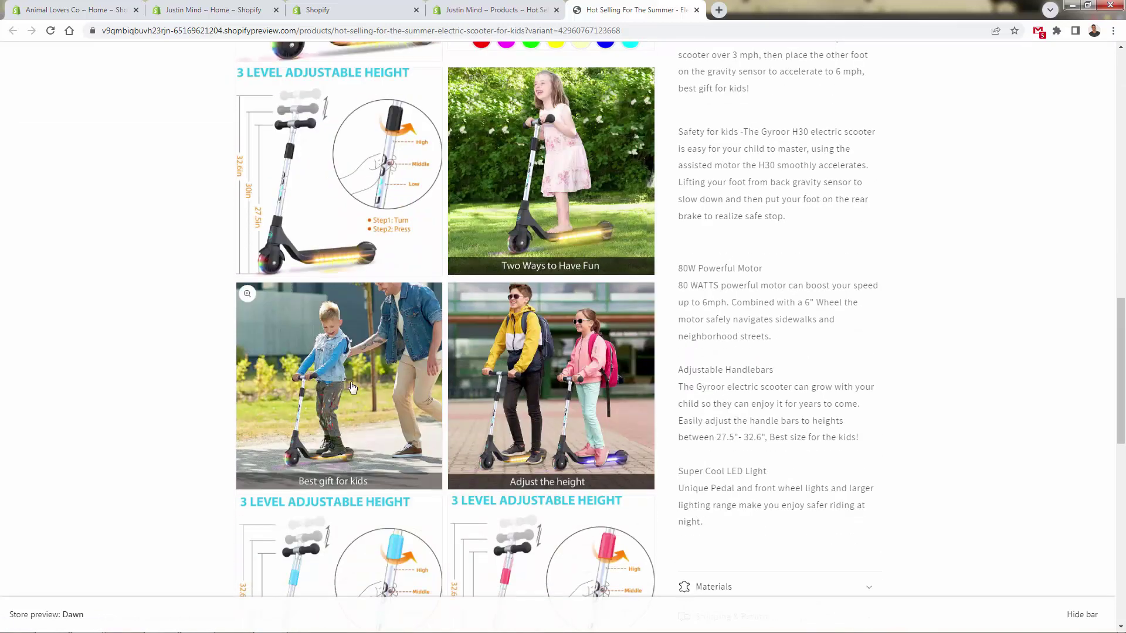
click(547, 172)
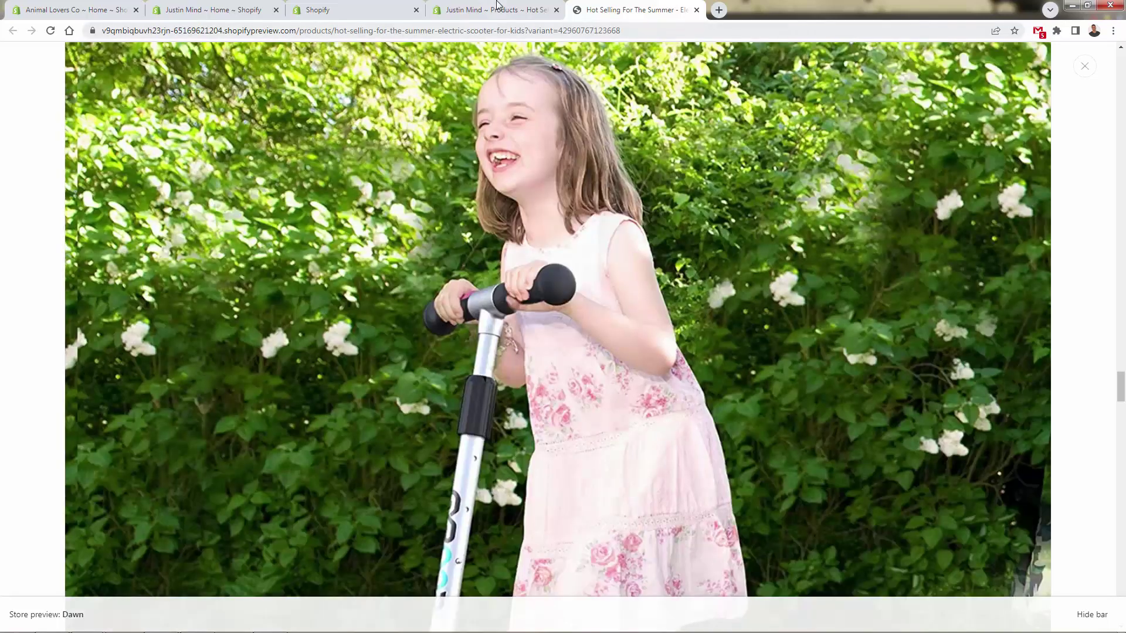
scroll(516, 274, down, 10)
scroll(502, 369, up, 7)
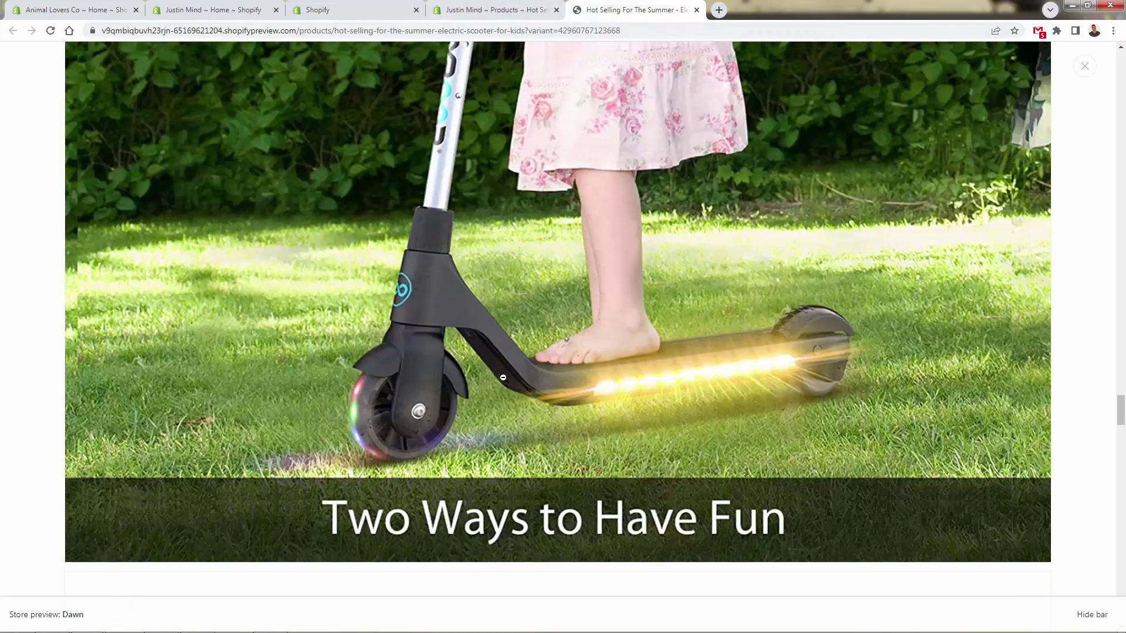
click(500, 8)
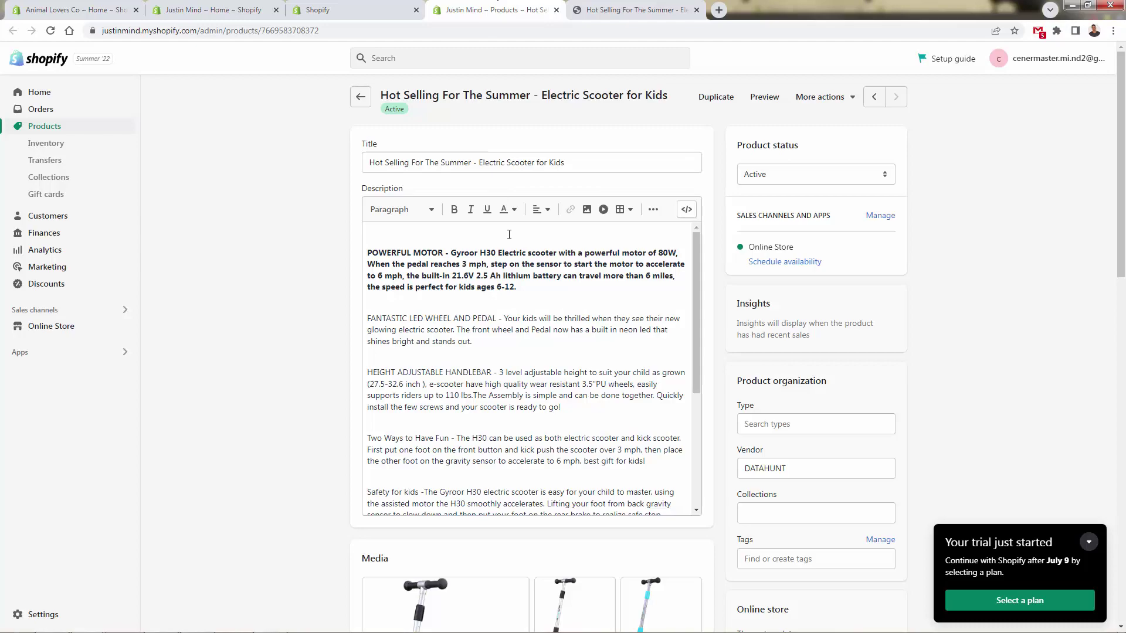
key(ctrl+Tab)
scroll(365, 241, up, 5)
click(1085, 63)
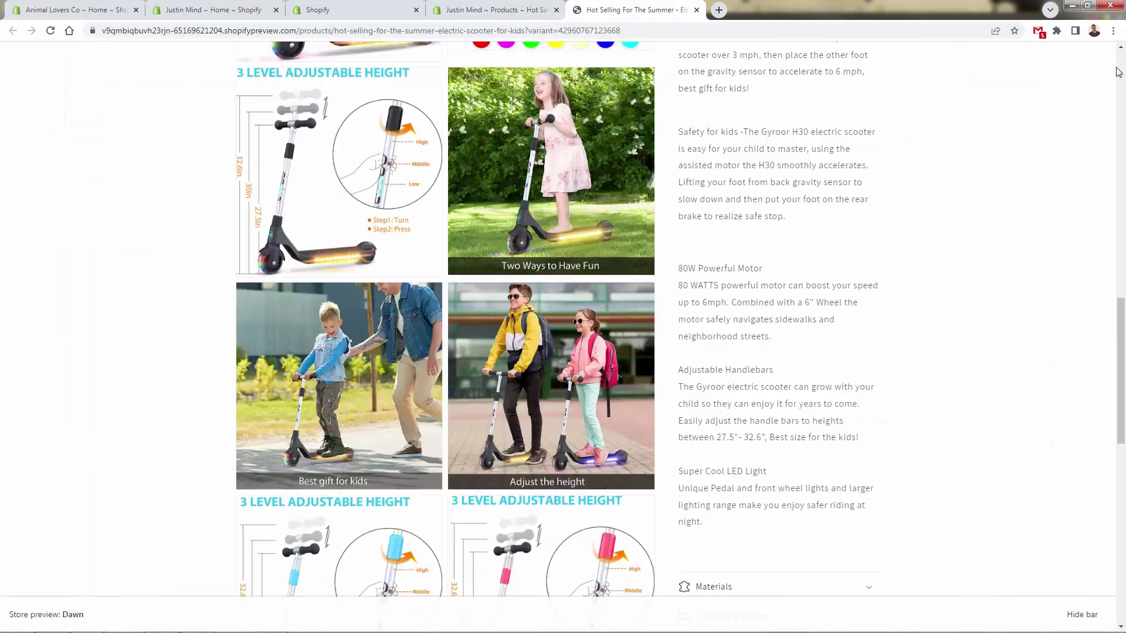
scroll(861, 291, up, 15)
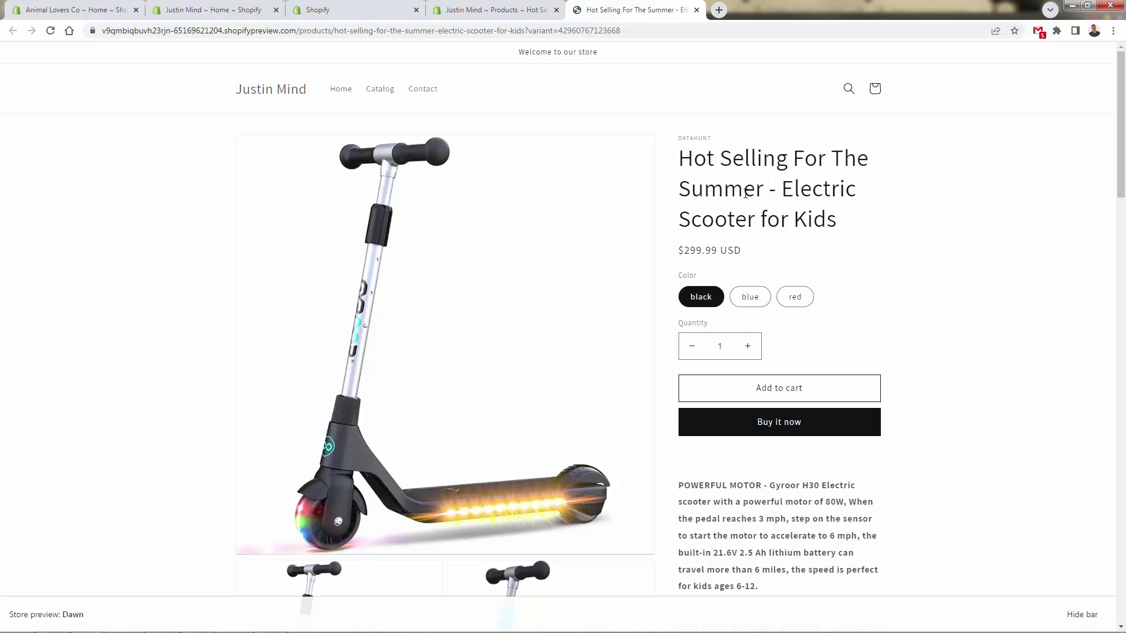
Go from the Shopify product editor back to DataHunt's imported Products list
click(532, 12)
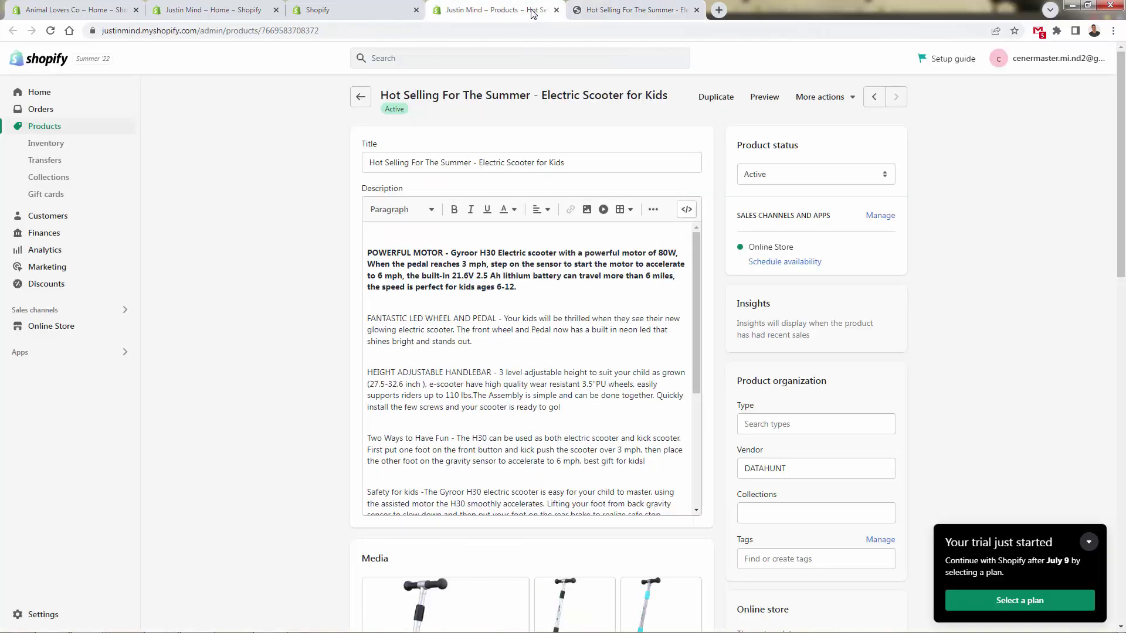
click(328, 10)
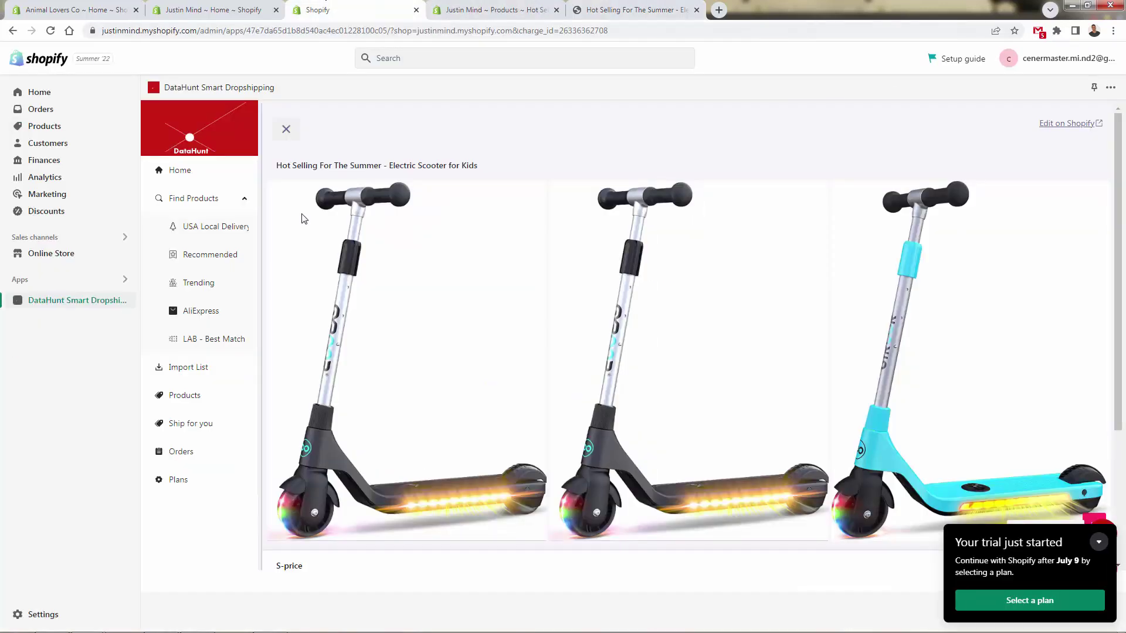
click(201, 396)
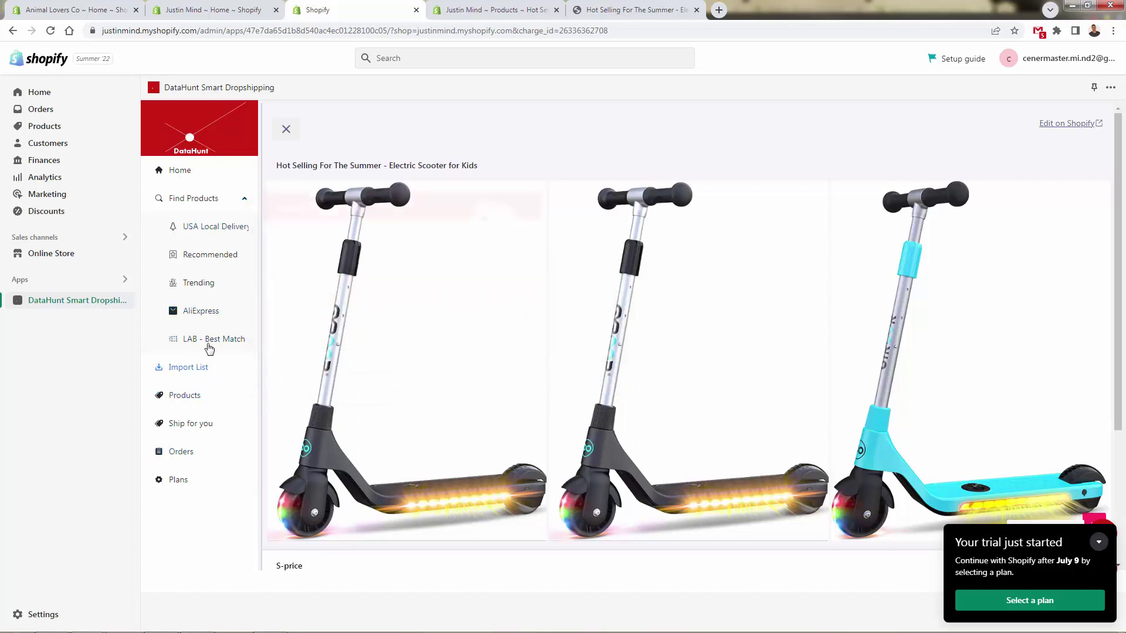
Check the Wooden Carrots game's variants in the Import List, select all products, and return to the scooter preview
click(208, 368)
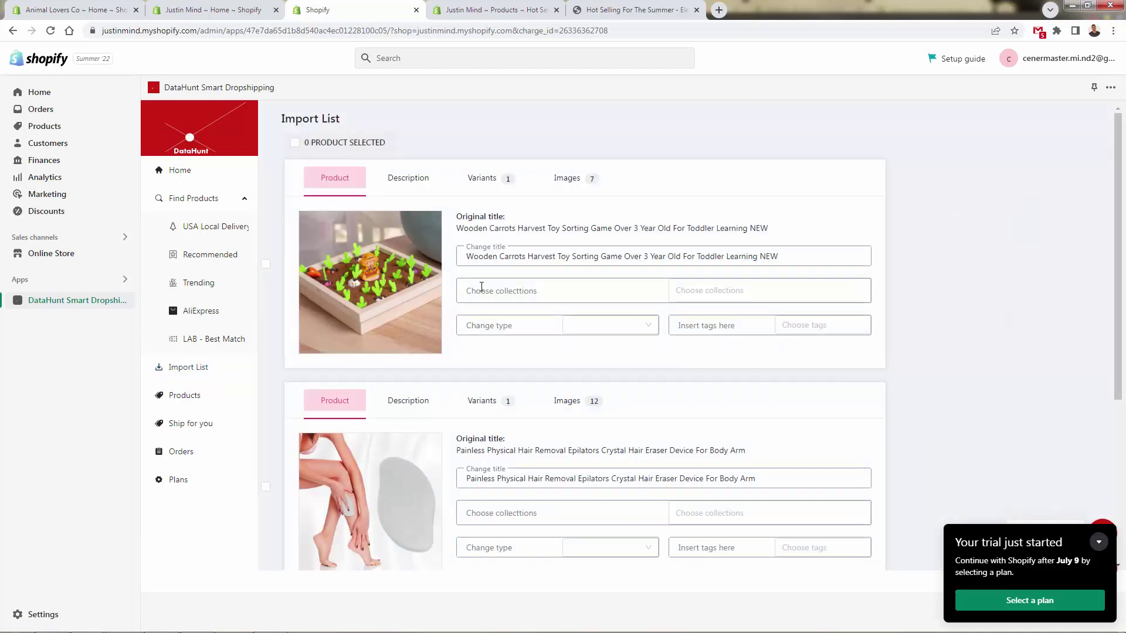
click(531, 193)
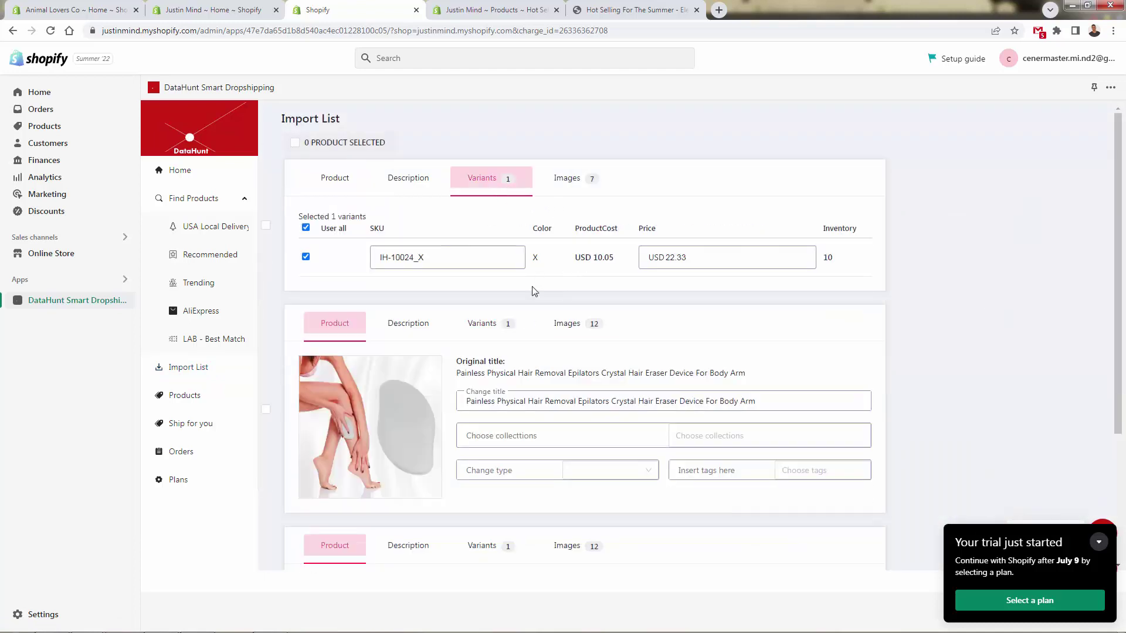
click(331, 176)
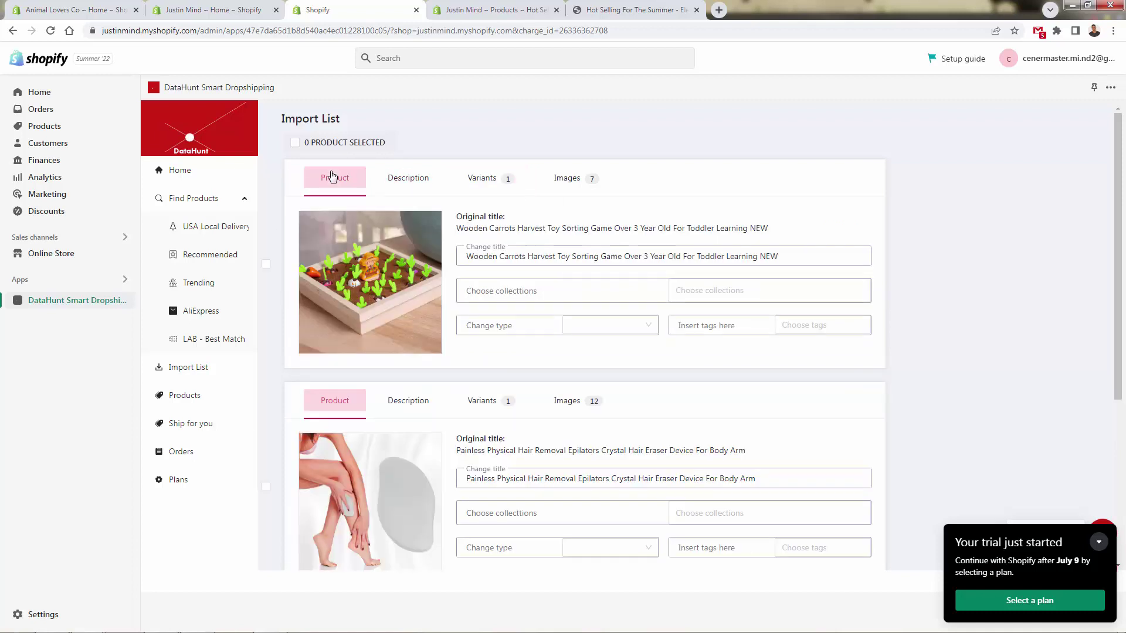
click(295, 143)
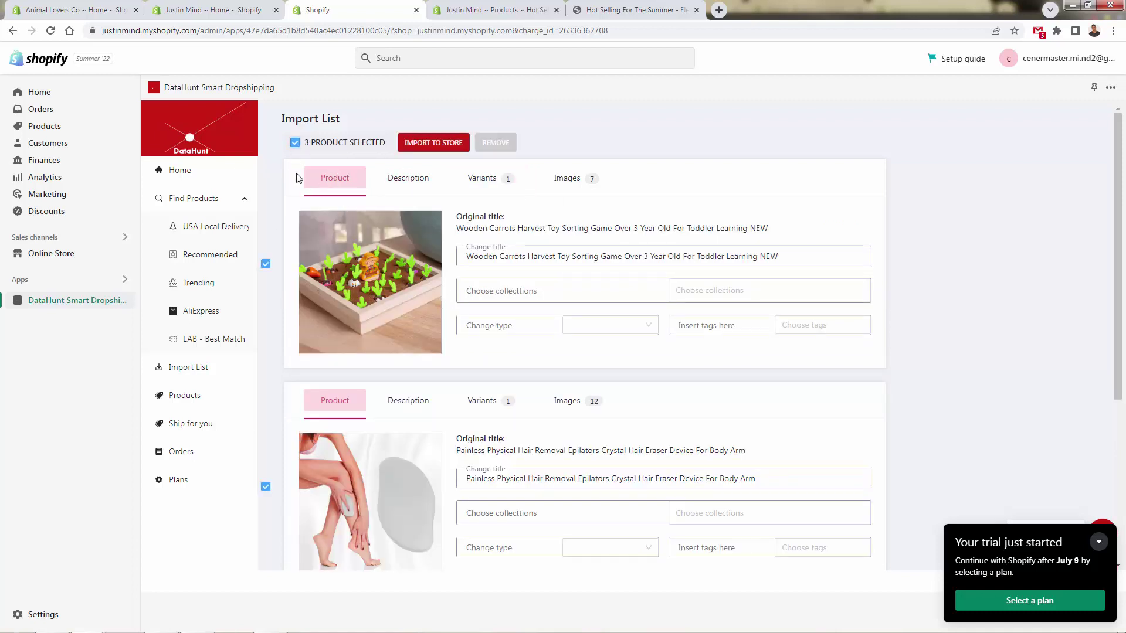
click(613, 9)
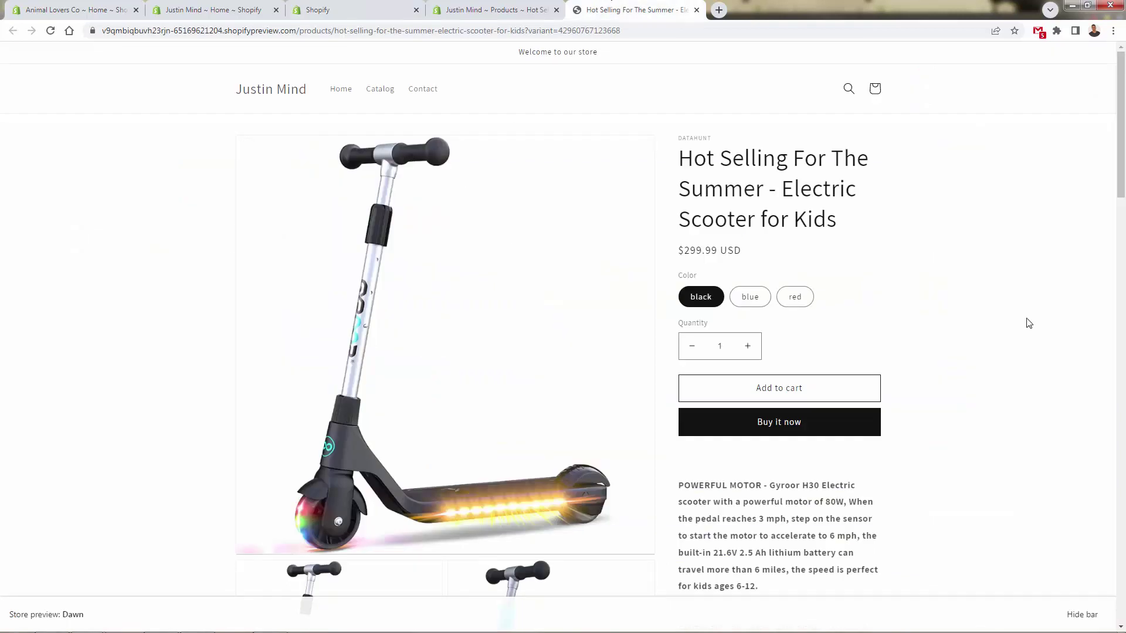